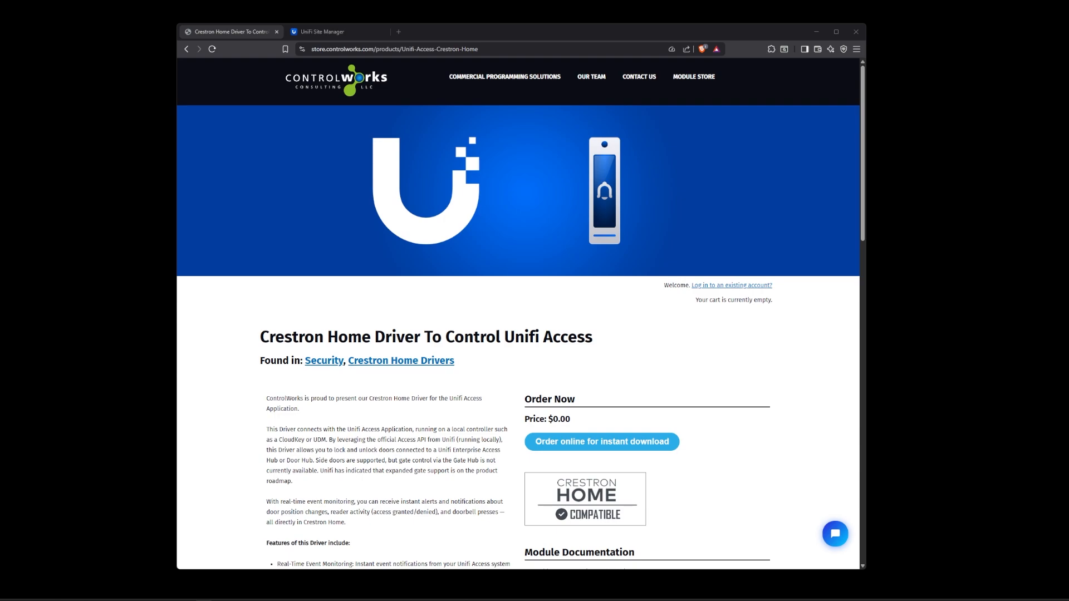
- Open the CW Development site's UniFi Access settings and start creating a new API token
click(334, 32)
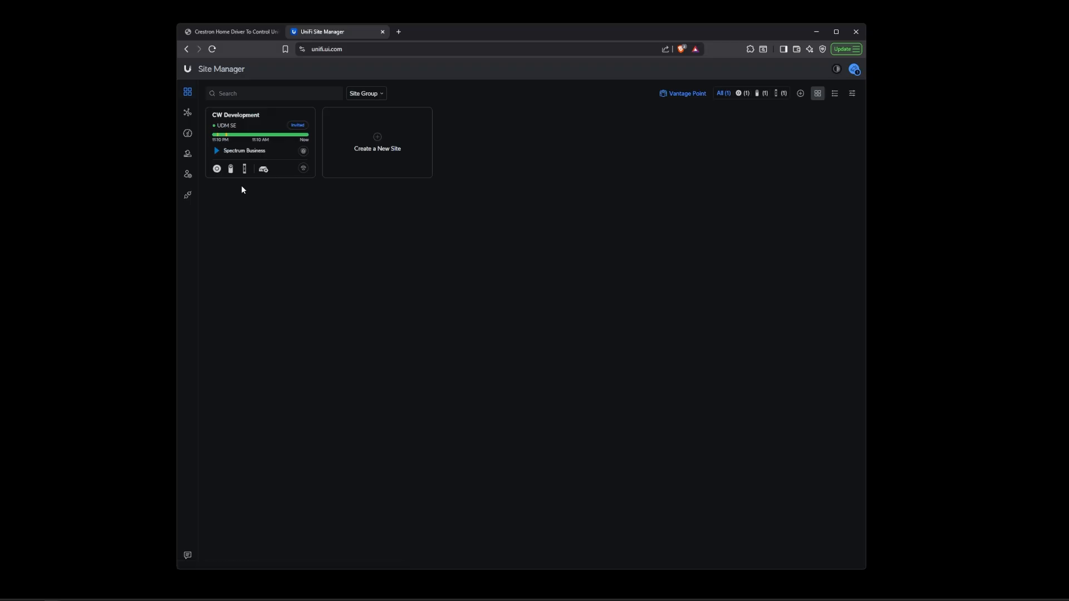
click(247, 171)
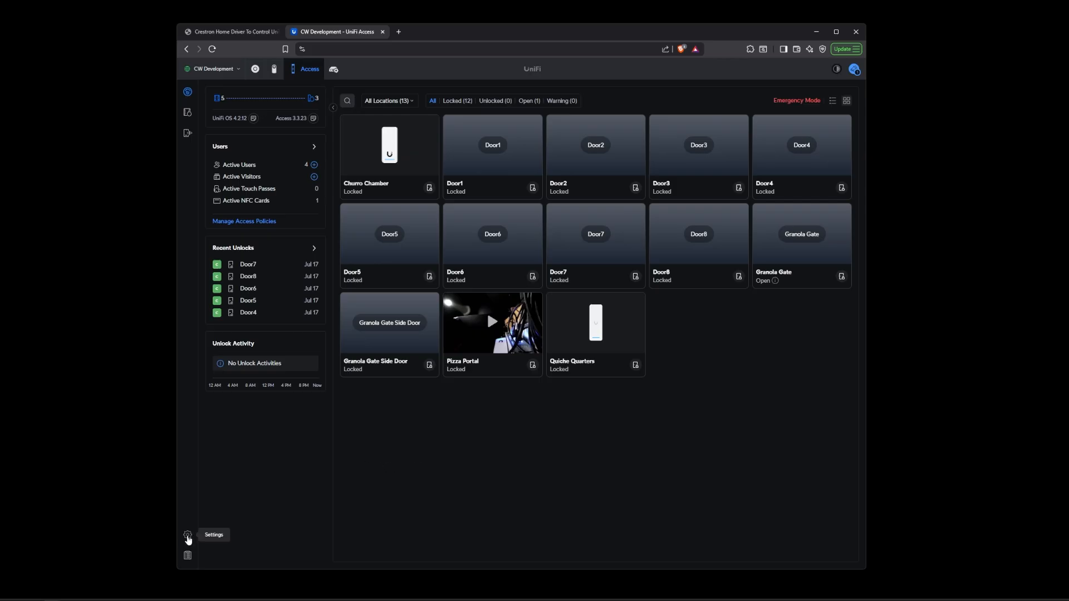
click(188, 536)
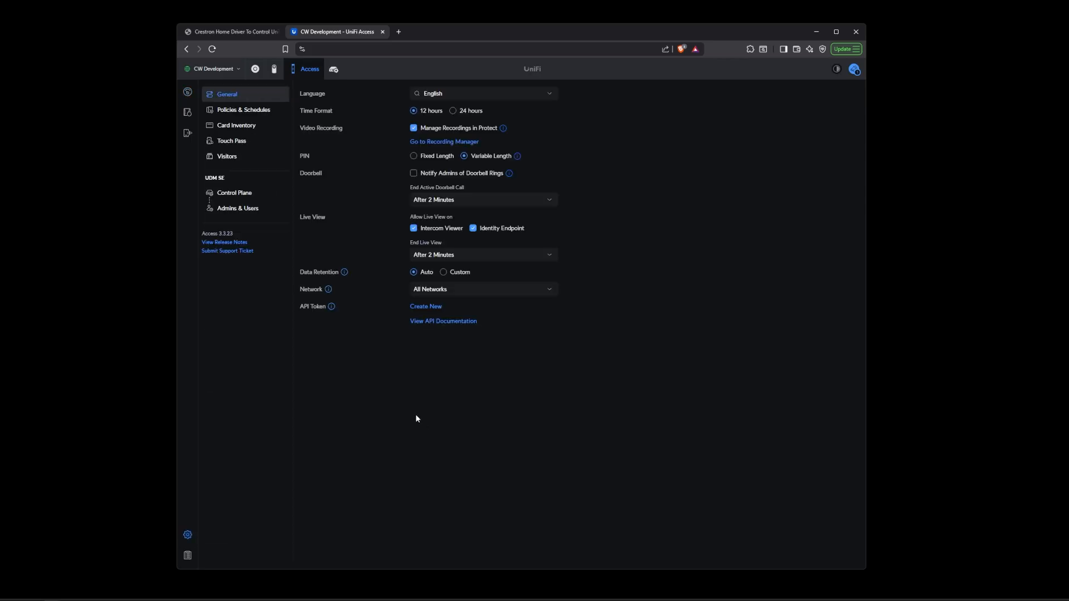
click(434, 307)
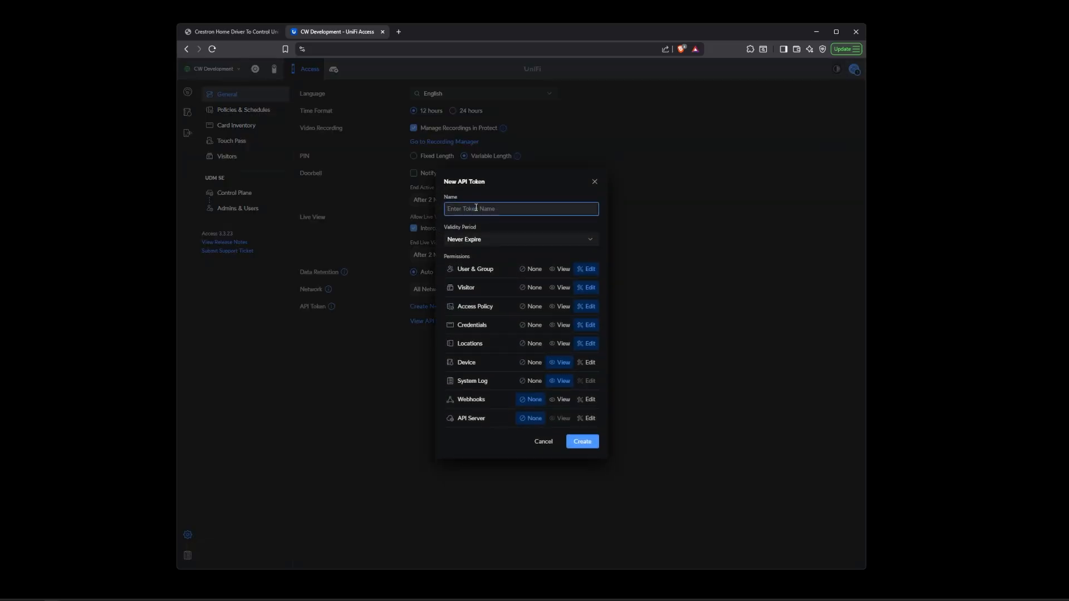
- Name the token Crestron, set Device, Webhooks and API Server permissions to Edit, and keep Never Expire validity
text(Crestron)
click(589, 363)
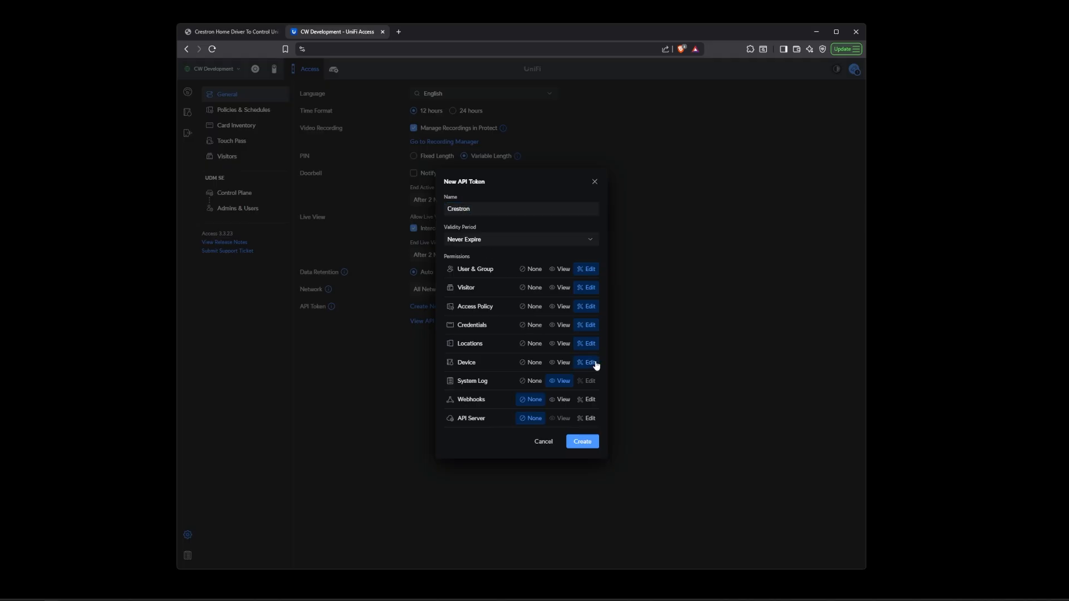
click(591, 400)
click(593, 423)
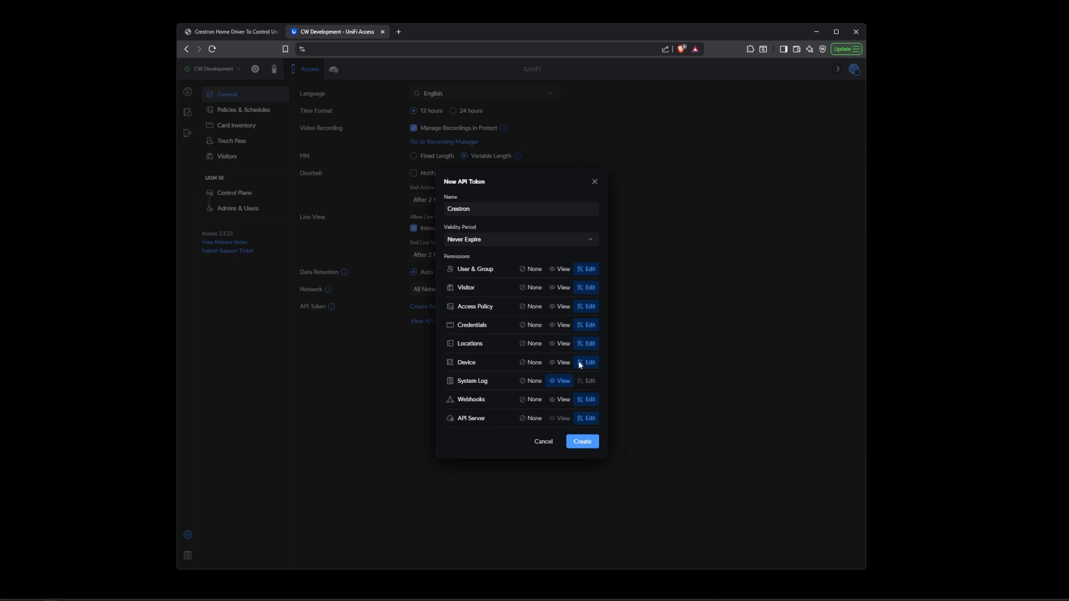
click(592, 246)
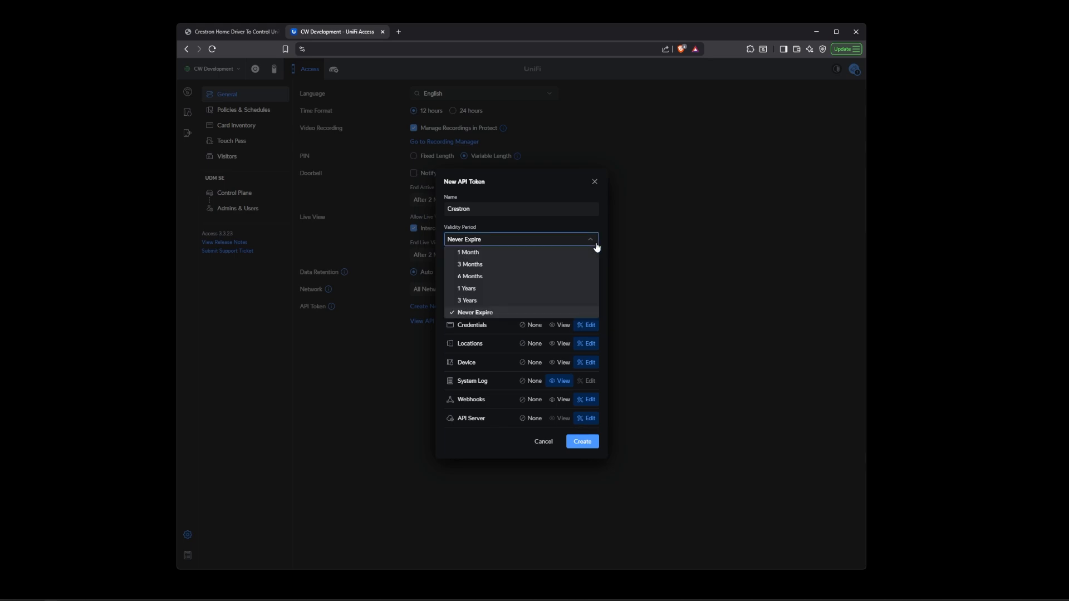
click(493, 313)
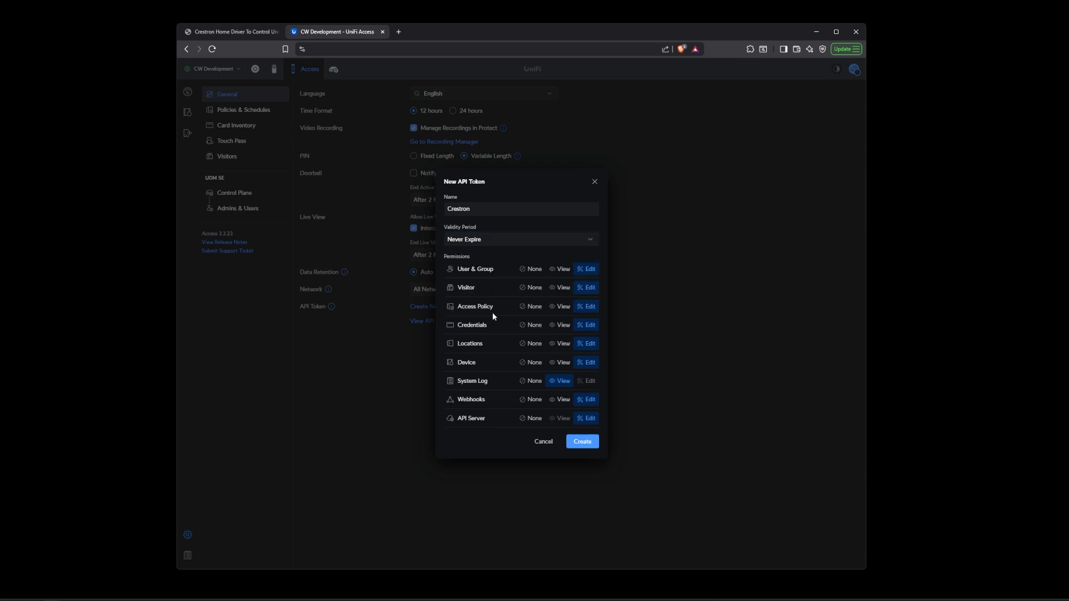
- Create the API token, copy it to the clipboard, and close the token dialog
click(586, 443)
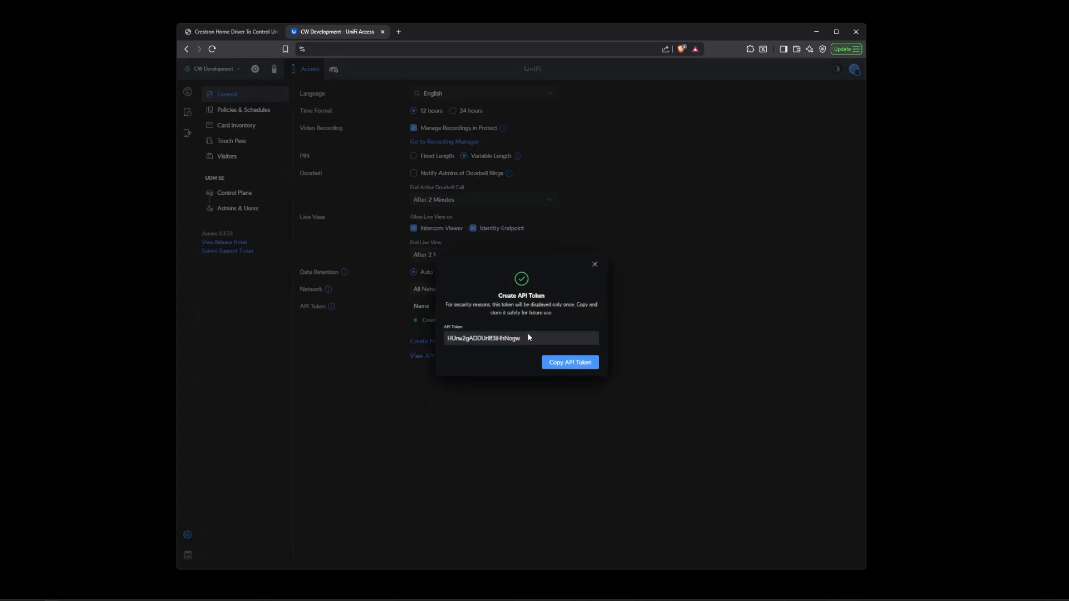
click(561, 366)
click(594, 263)
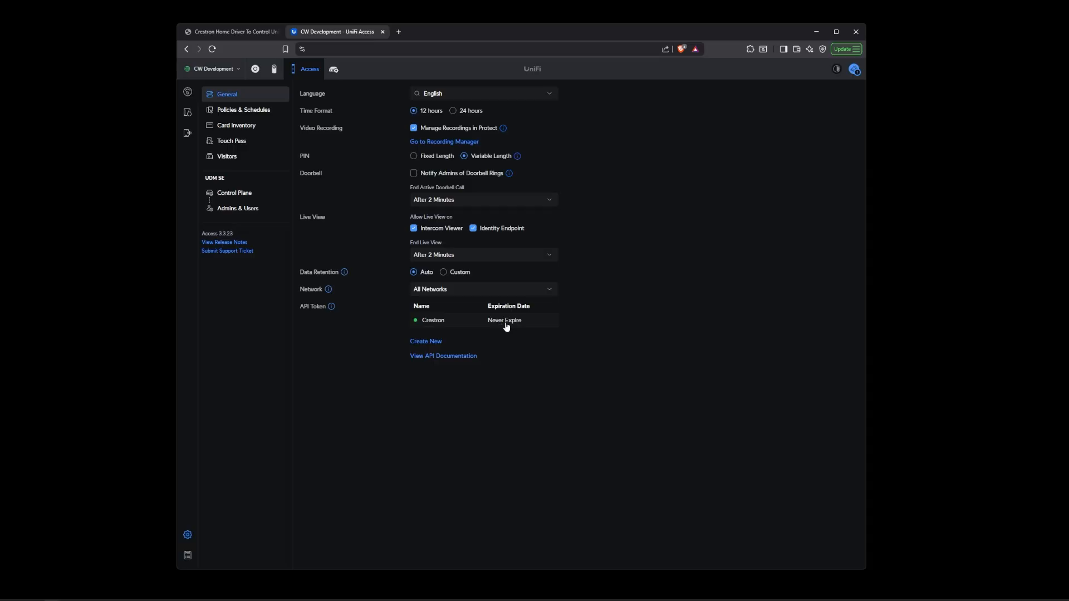
- Switch to Crestron Home Setup, move its window aside, and open the Platform drivers under Pair Devices
key(alt+Tab)
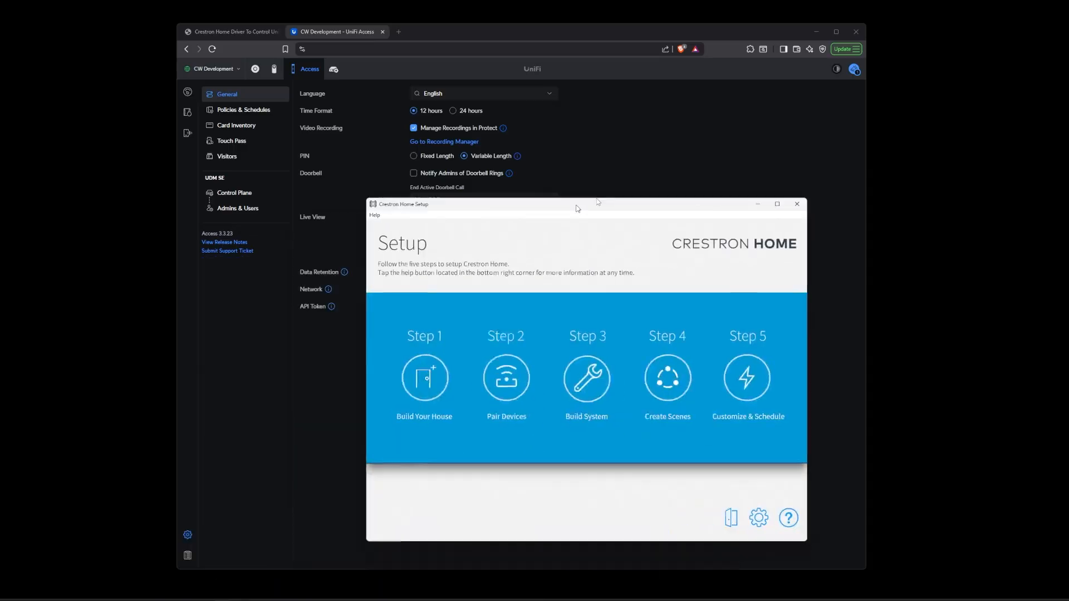
drag(576, 207, 810, 81)
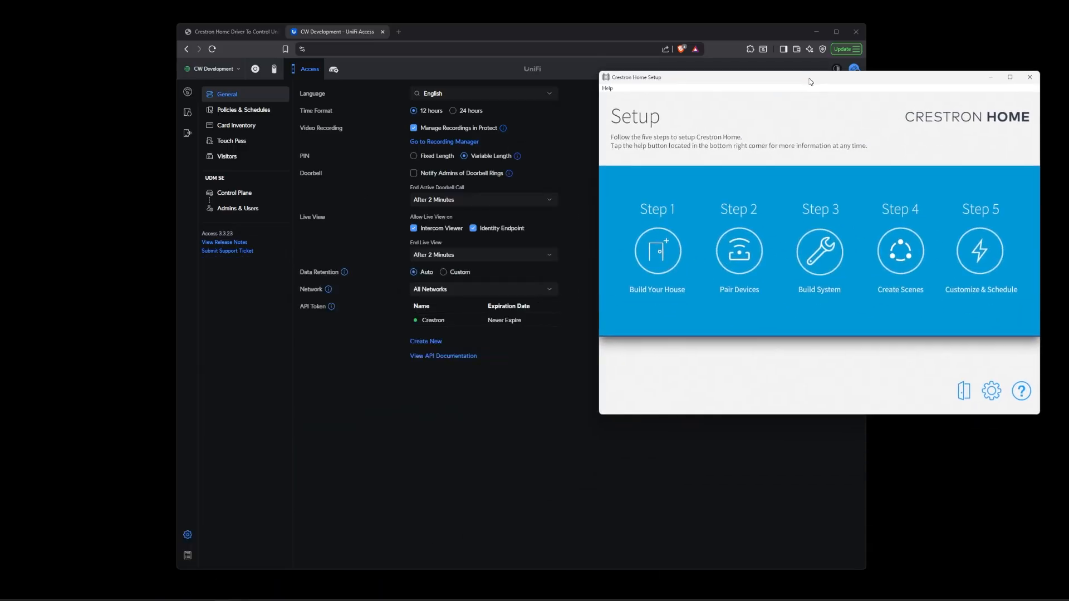
click(745, 270)
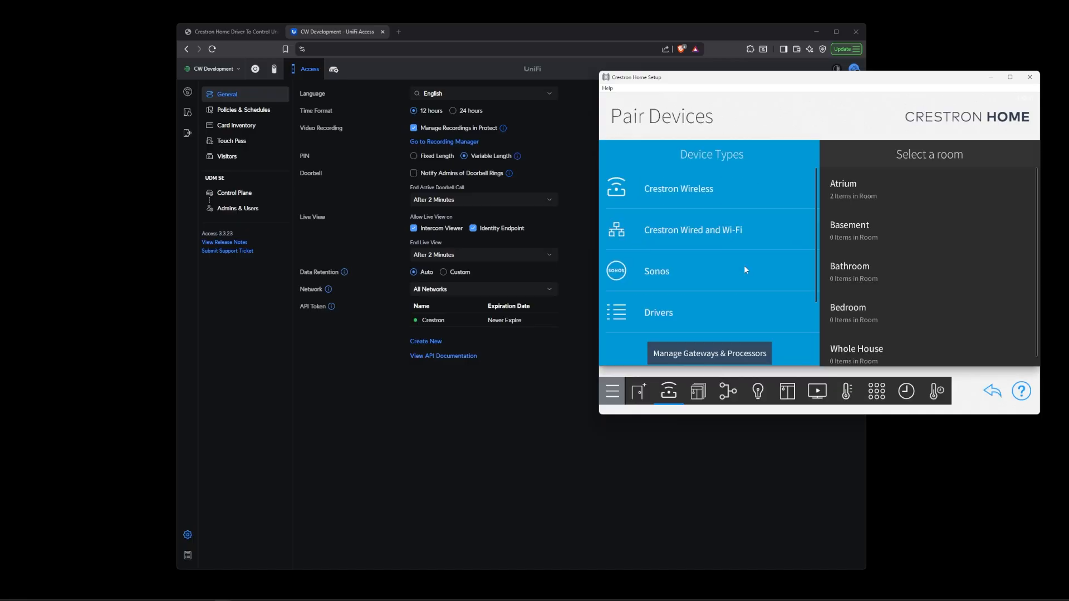
click(680, 316)
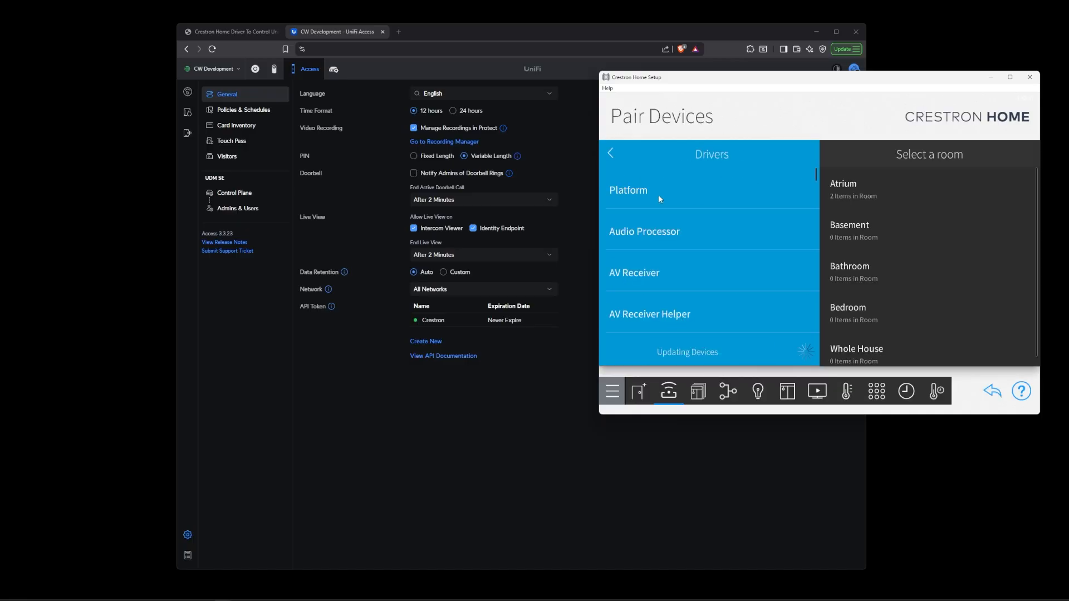
click(659, 196)
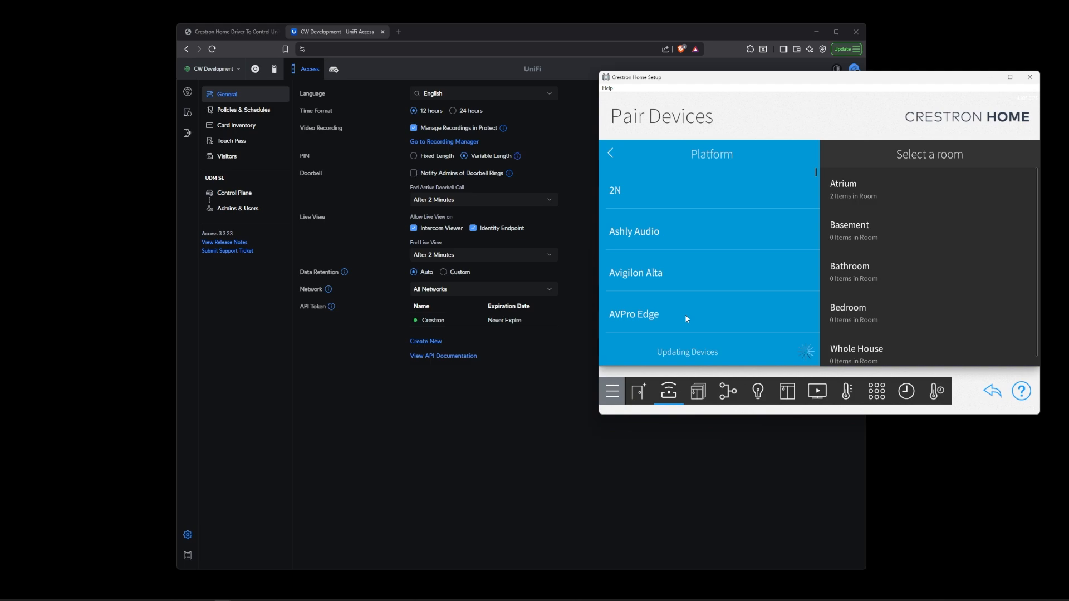
- Scroll through the platform driver list and open the Ubiquiti drivers
drag(685, 317, 682, 199)
drag(671, 311, 663, 190)
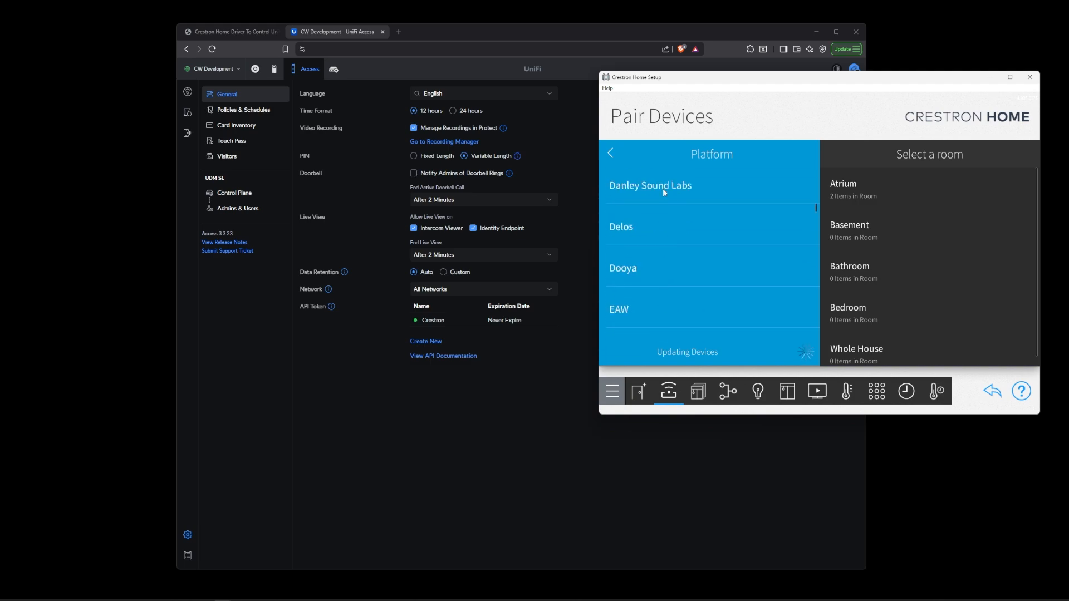
drag(678, 319, 678, 212)
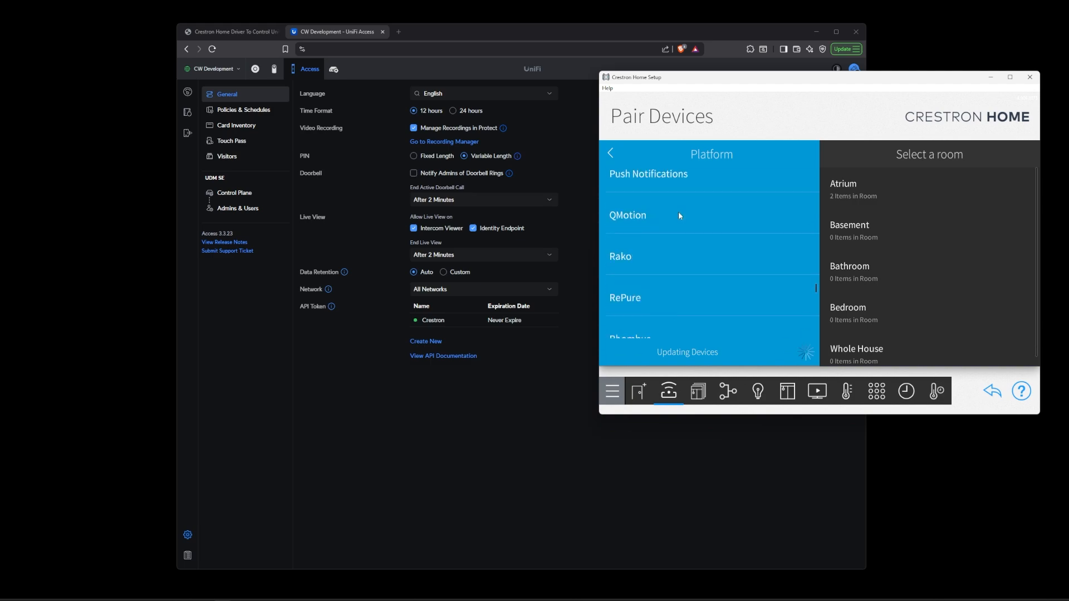
drag(678, 269, 675, 211)
drag(674, 311, 672, 298)
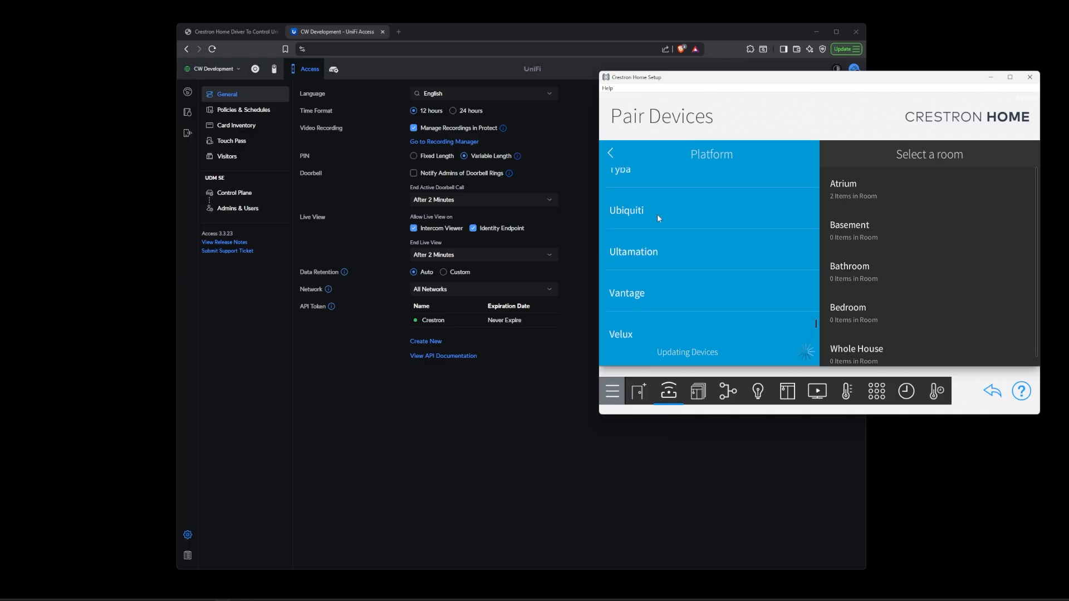
click(654, 210)
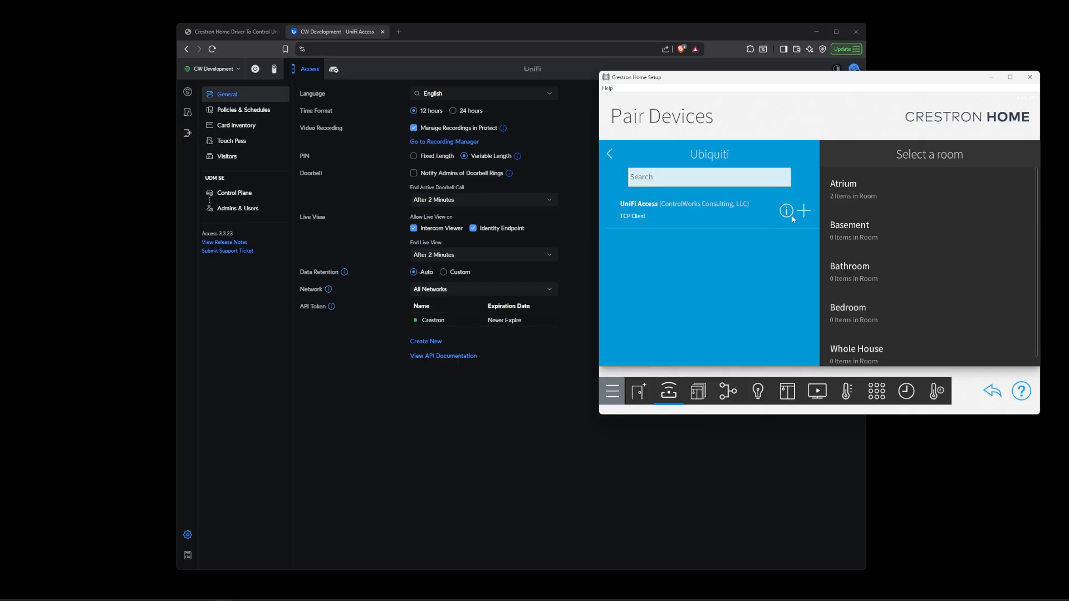
- Review the ControlWorks driver product page, then bring the Crestron Home Setup window back
click(238, 31)
scroll(394, 342, down, 5)
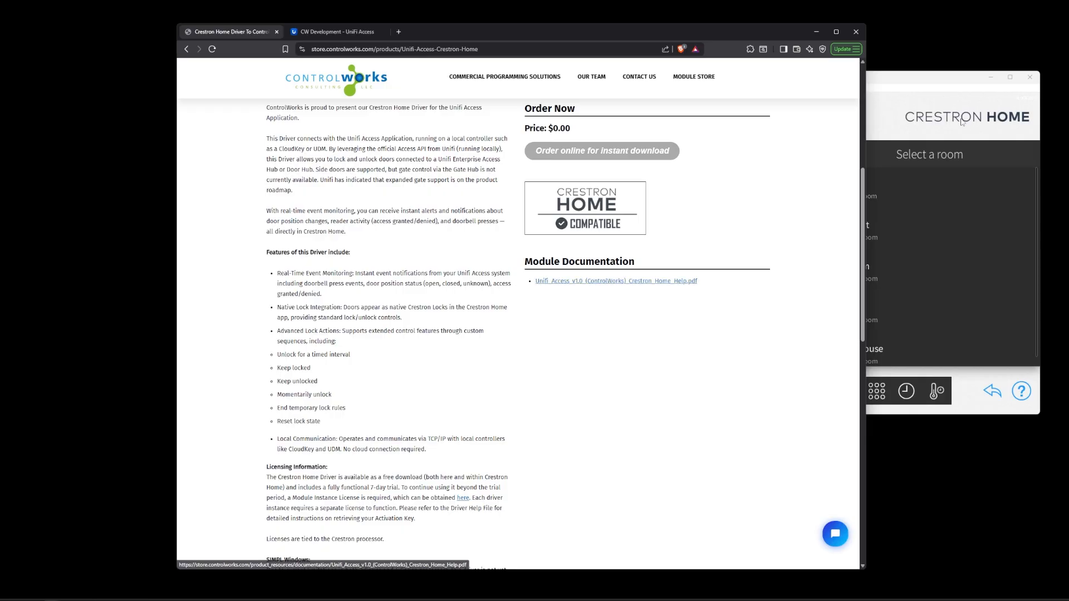
click(335, 32)
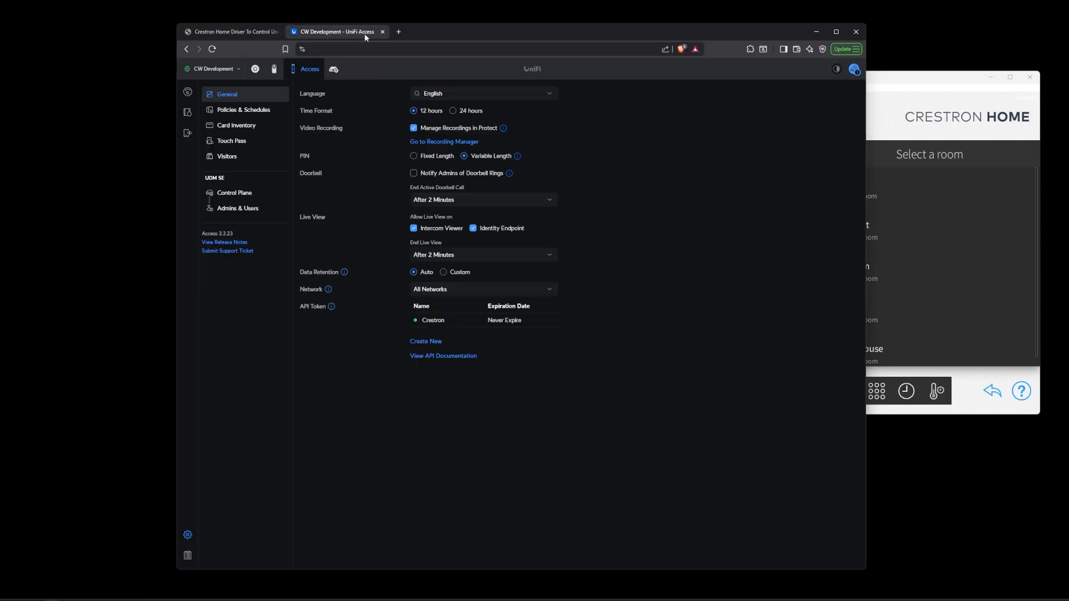
click(918, 83)
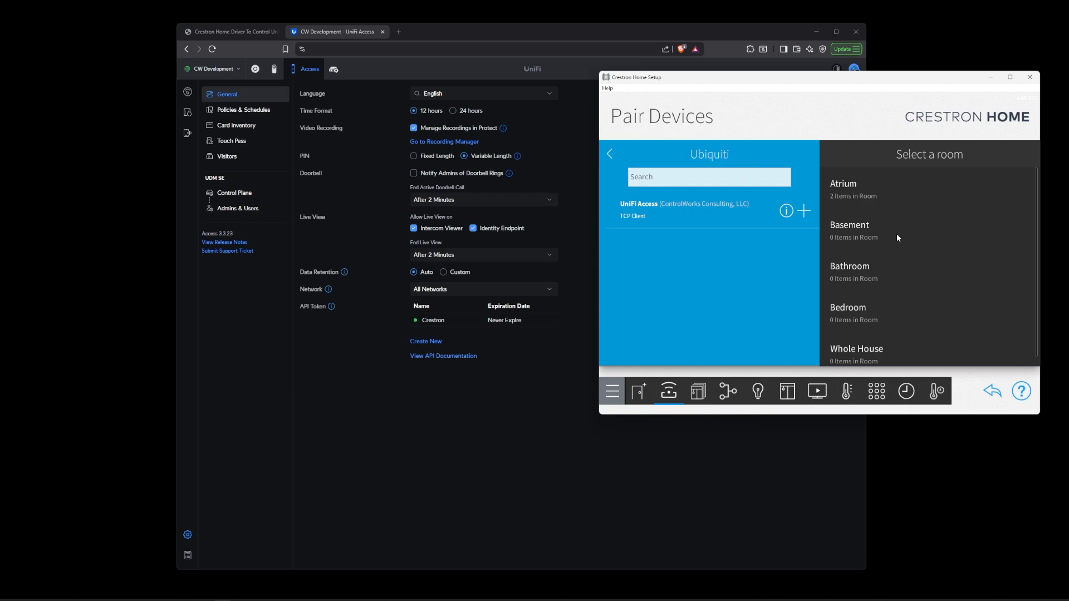
- Add the UniFi Access driver to the Bathroom room and name it Unifi Access
click(903, 277)
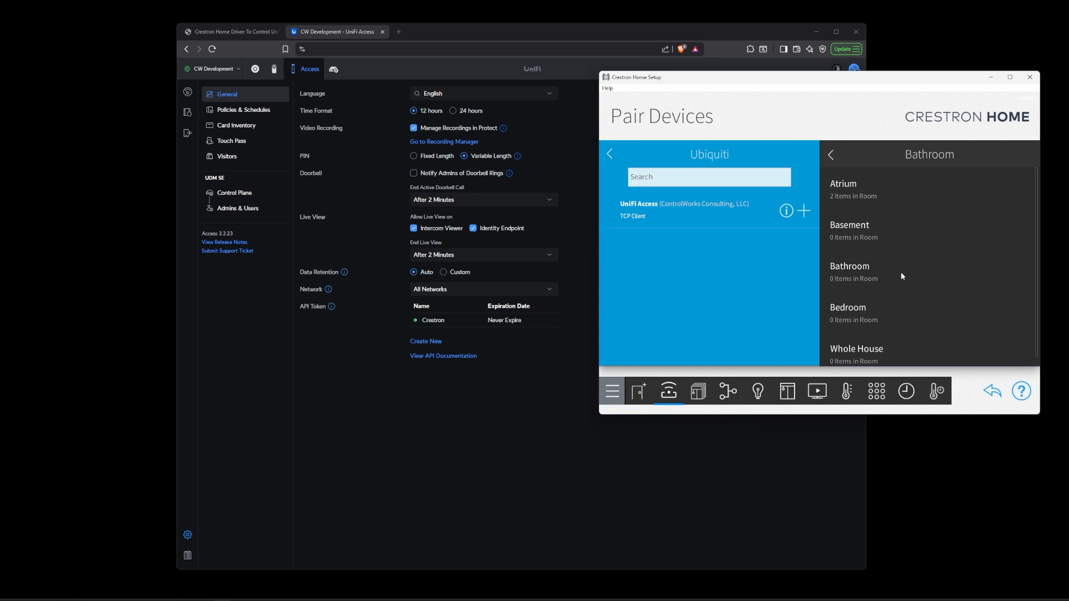
click(803, 211)
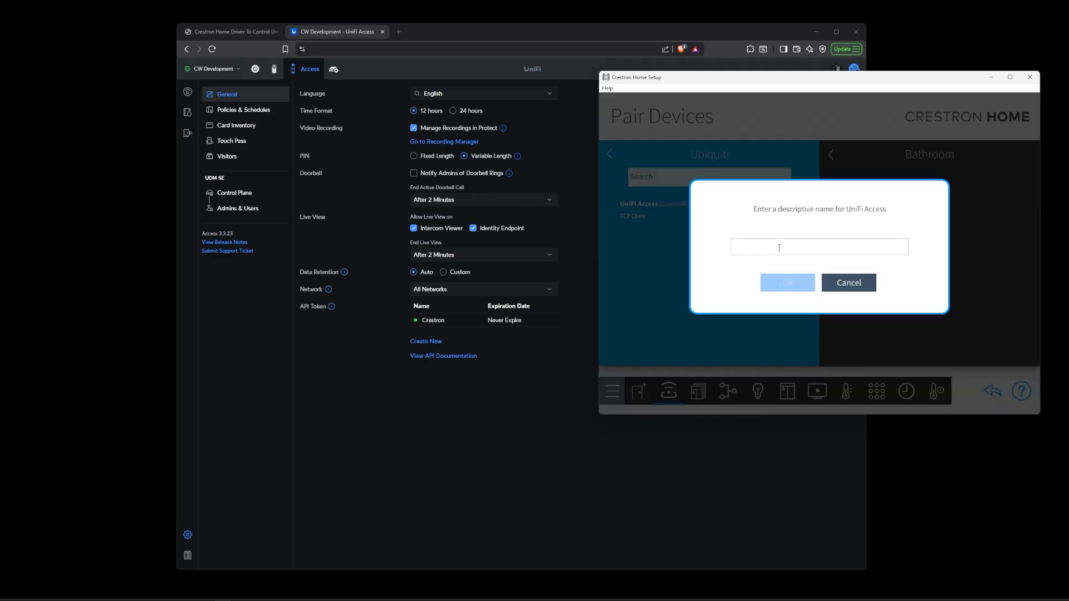
text(Unifi Access)
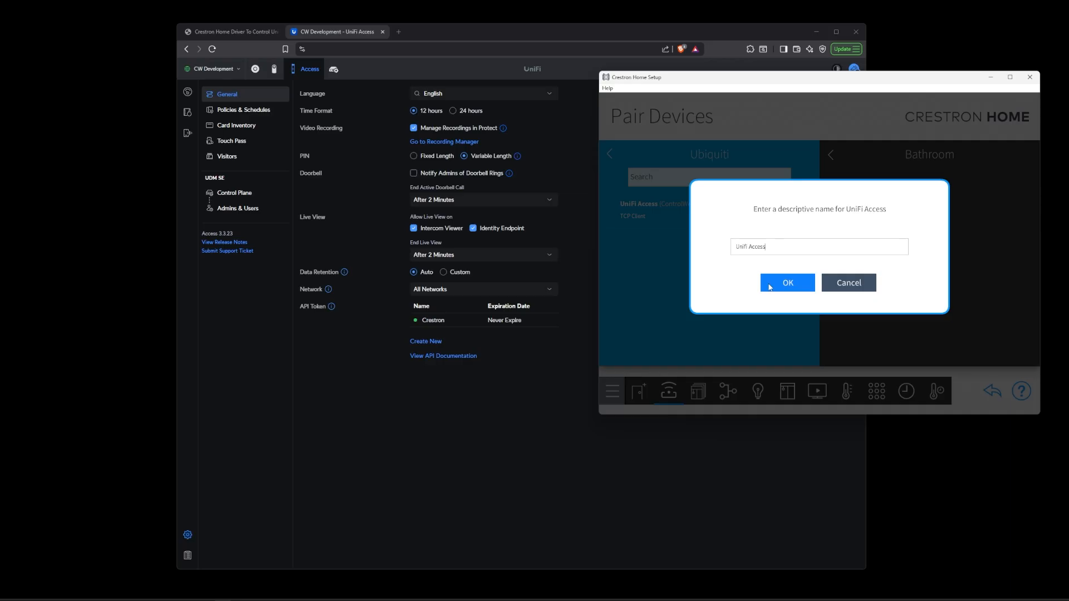
click(770, 286)
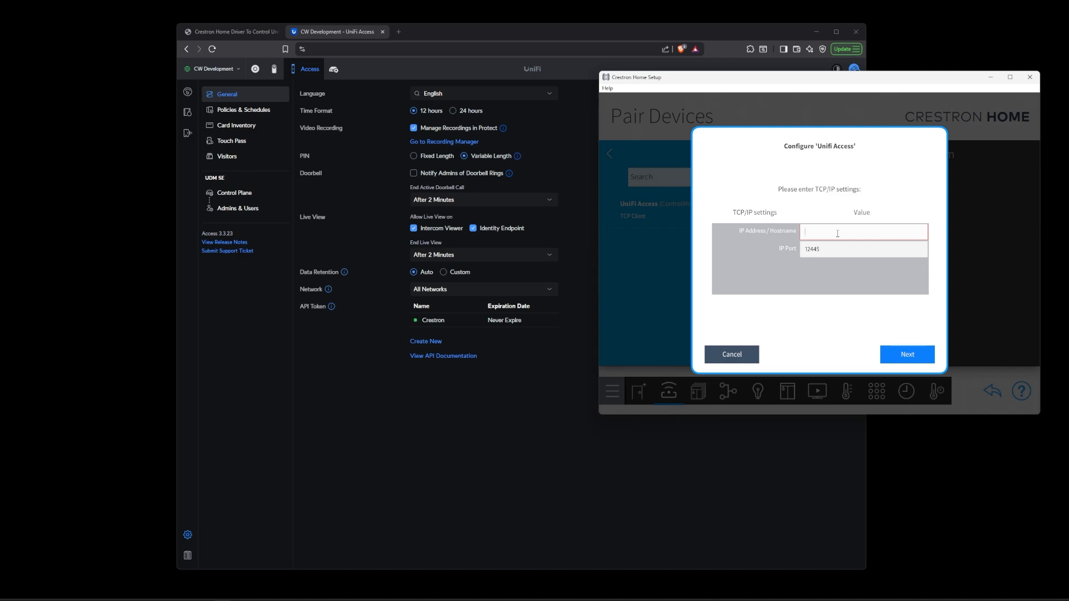
- Set the driver's IP address to 10.22.1.251 and continue to the installation settings
text(10.22.1.251)
click(908, 355)
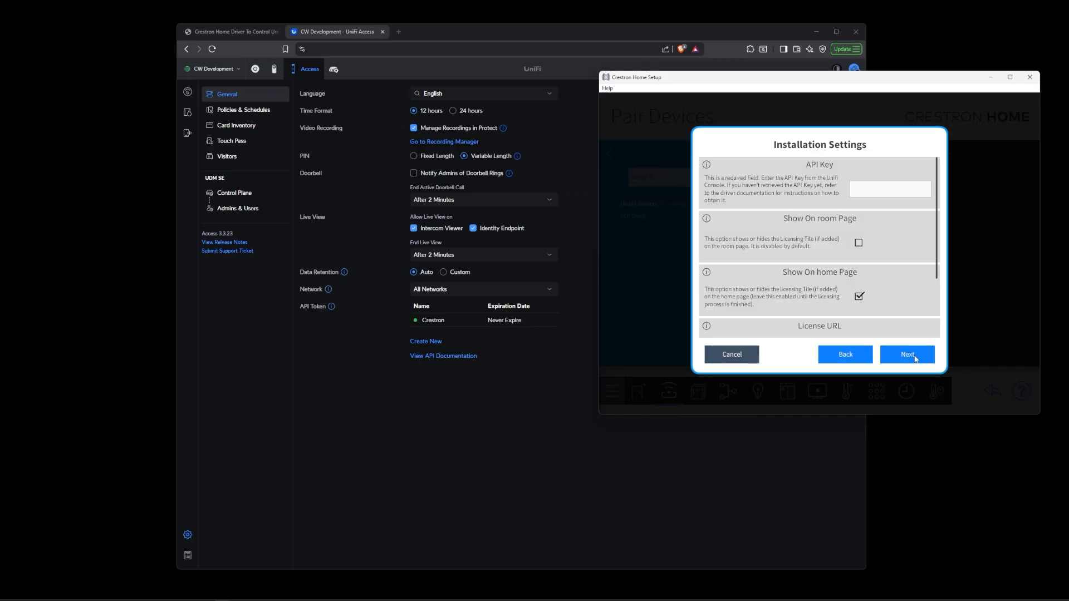
- Paste the API token into the API Key field and finish the installation settings
click(874, 190)
click(865, 190)
key(ctrl+v)
scroll(816, 250, down, 1)
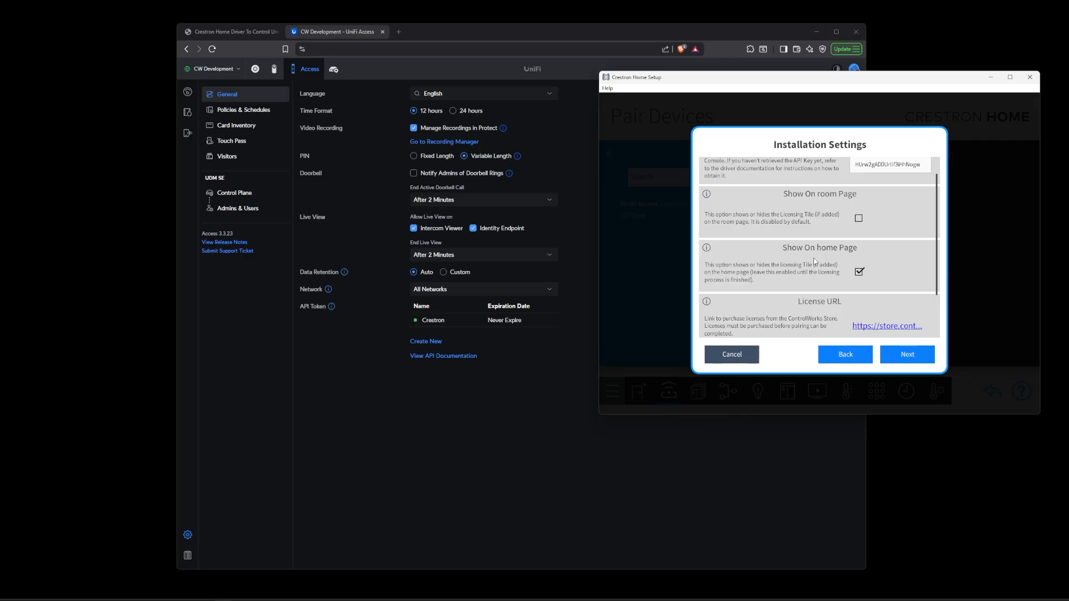
scroll(813, 258, down, 1)
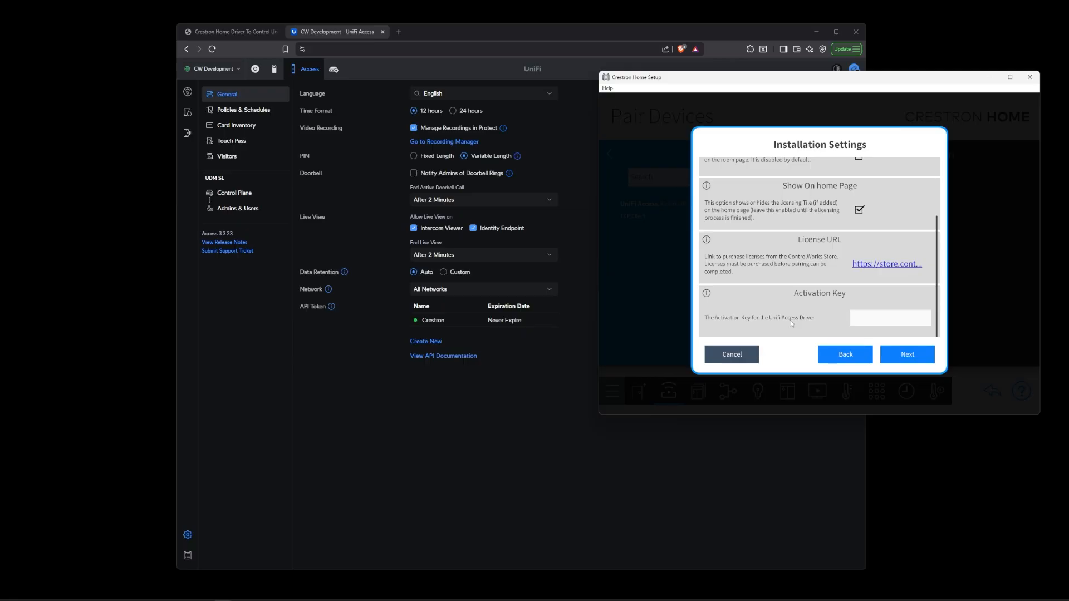
click(910, 357)
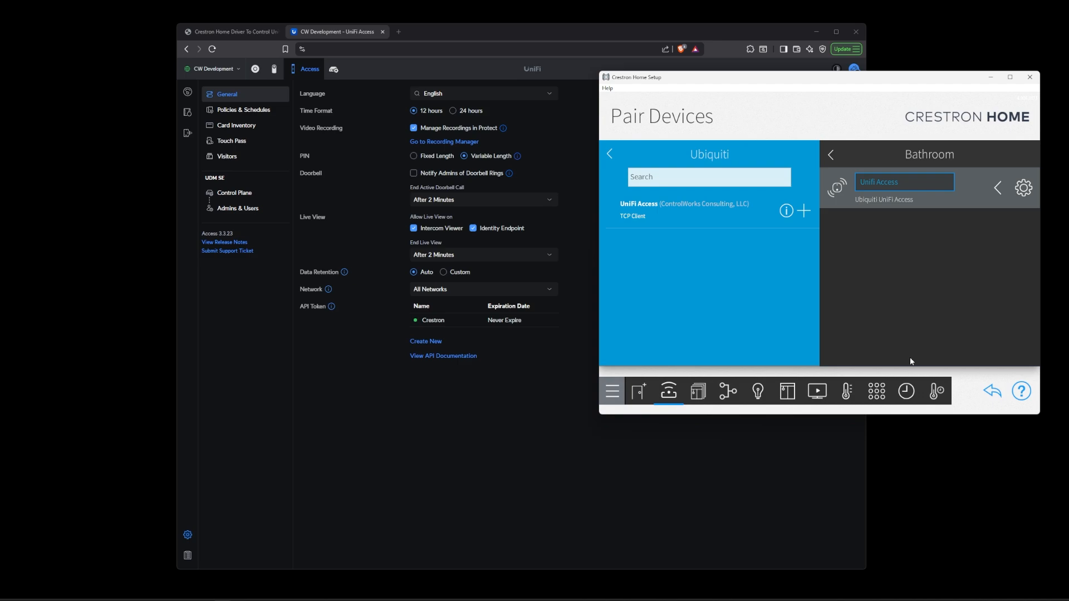
- Open the Unifi Access device's installer settings and follow the License URL to the store page
click(1024, 188)
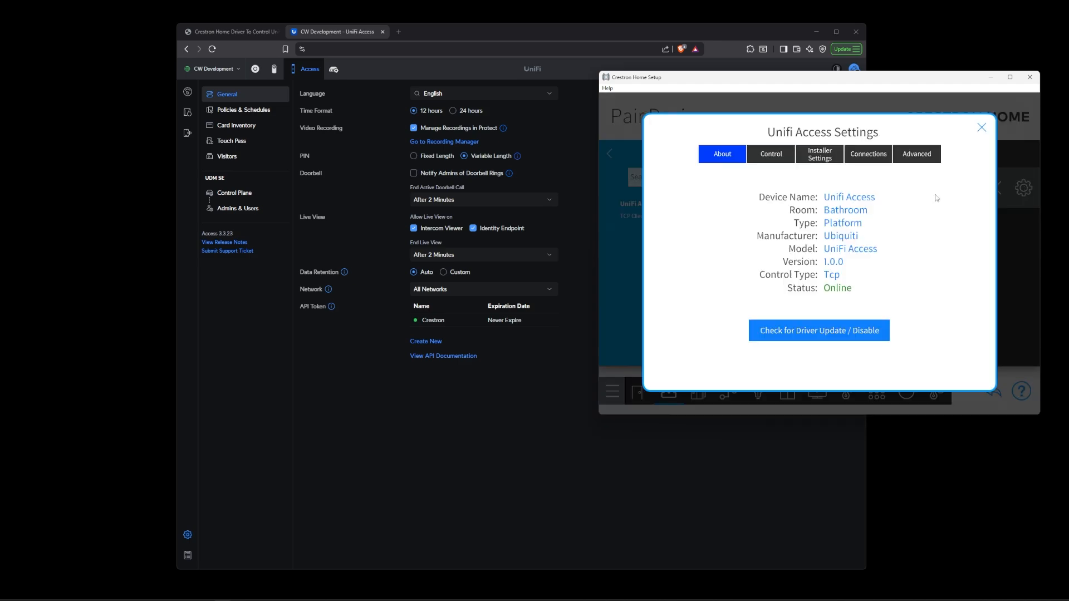
click(826, 158)
scroll(800, 313, down, 1)
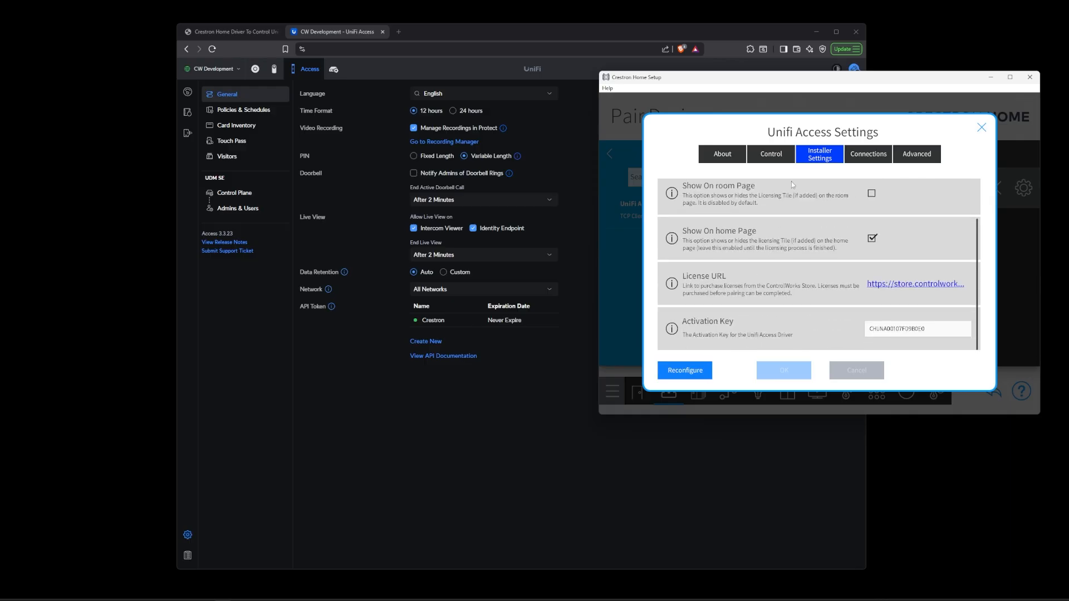
click(928, 288)
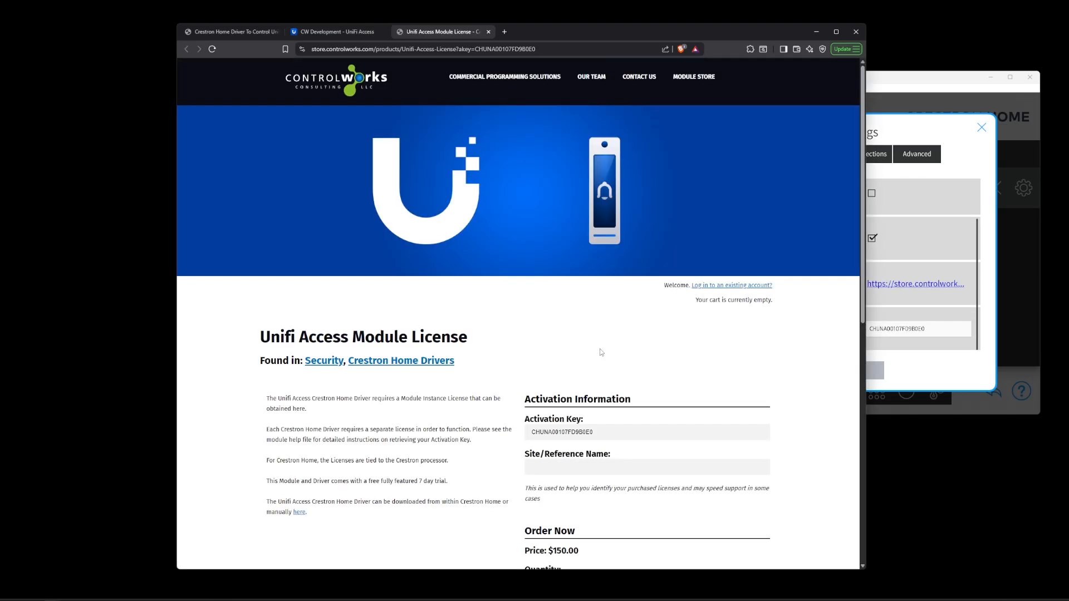
- Select the activation key on the license page, then return to the Crestron Home Setup window
drag(615, 435, 525, 436)
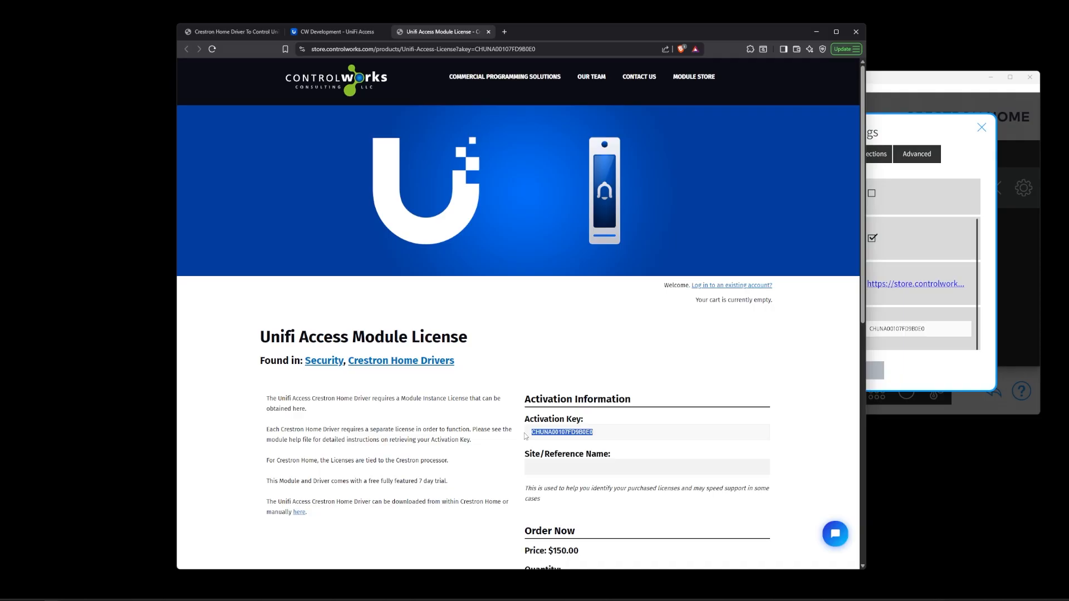
click(623, 434)
click(904, 88)
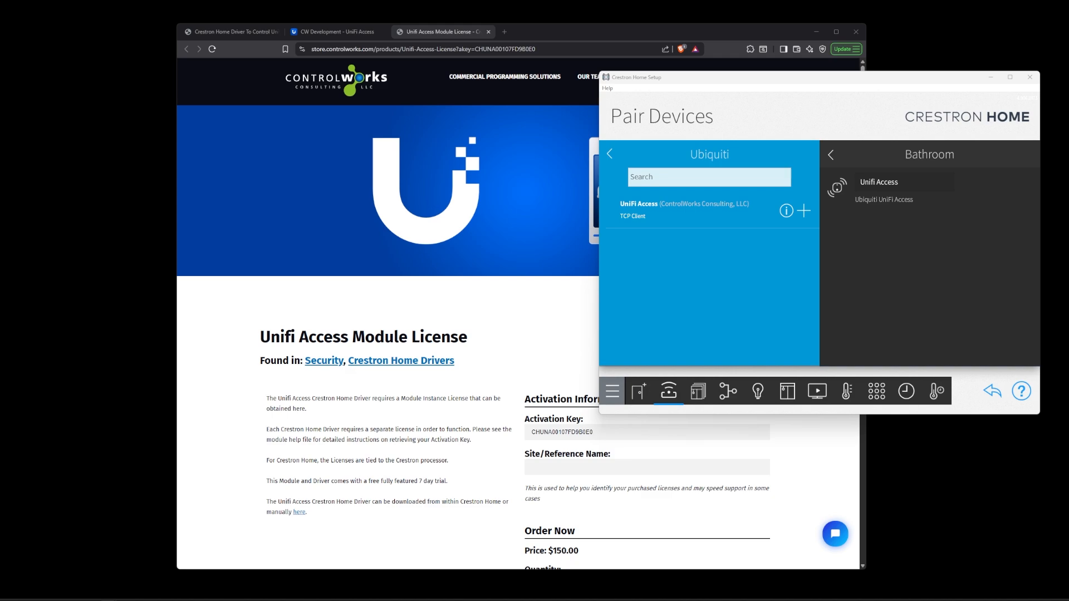
- Add the Churro-Chamber lock from the Unifi Access managed platform to the Bathroom, keeping its default name
click(612, 153)
click(611, 154)
click(612, 156)
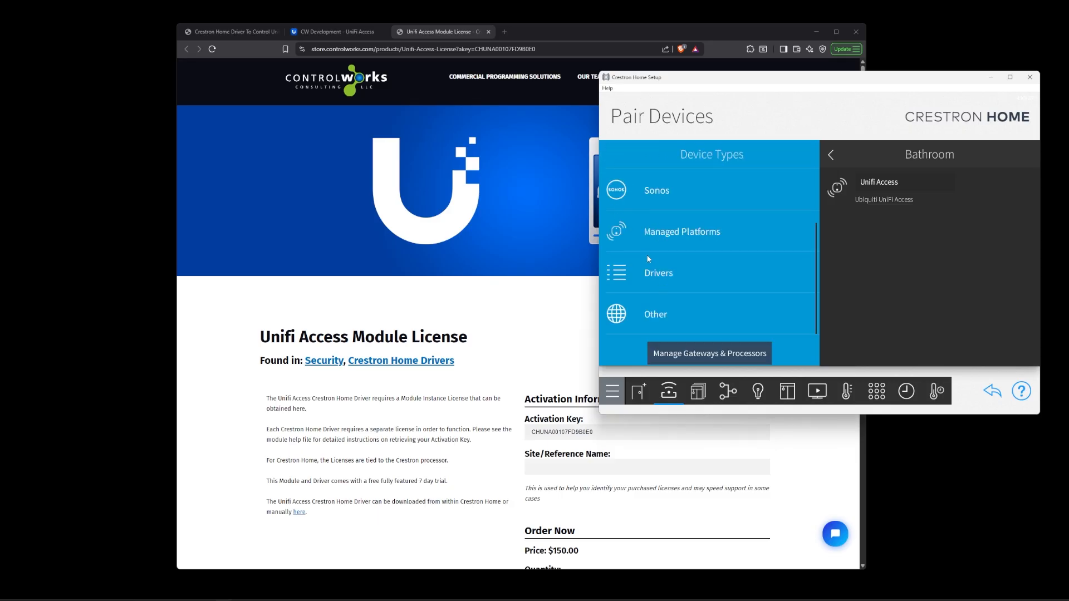
click(650, 236)
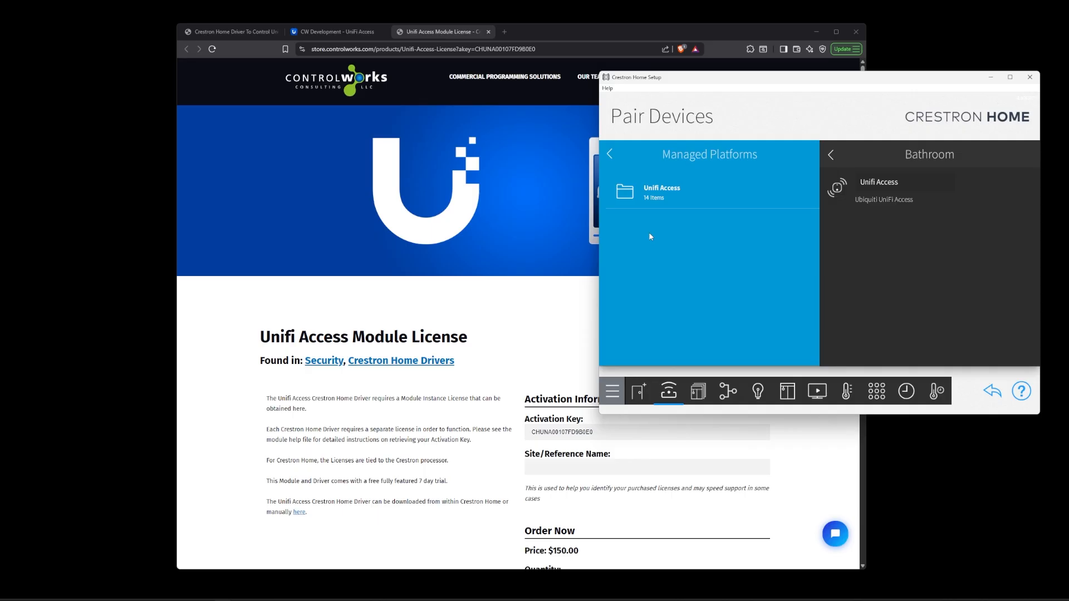
click(713, 194)
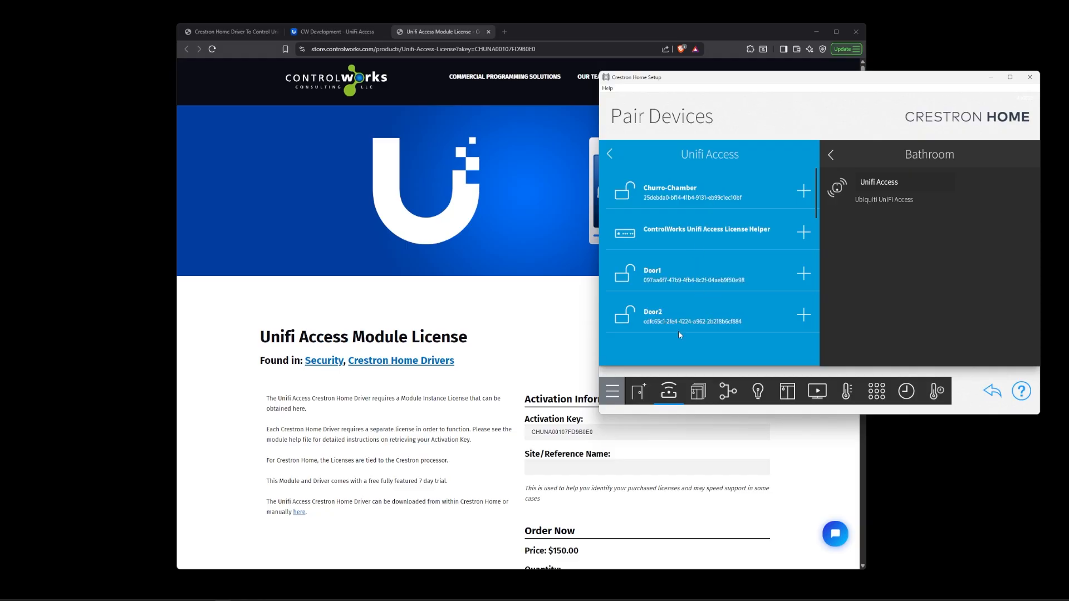
click(804, 191)
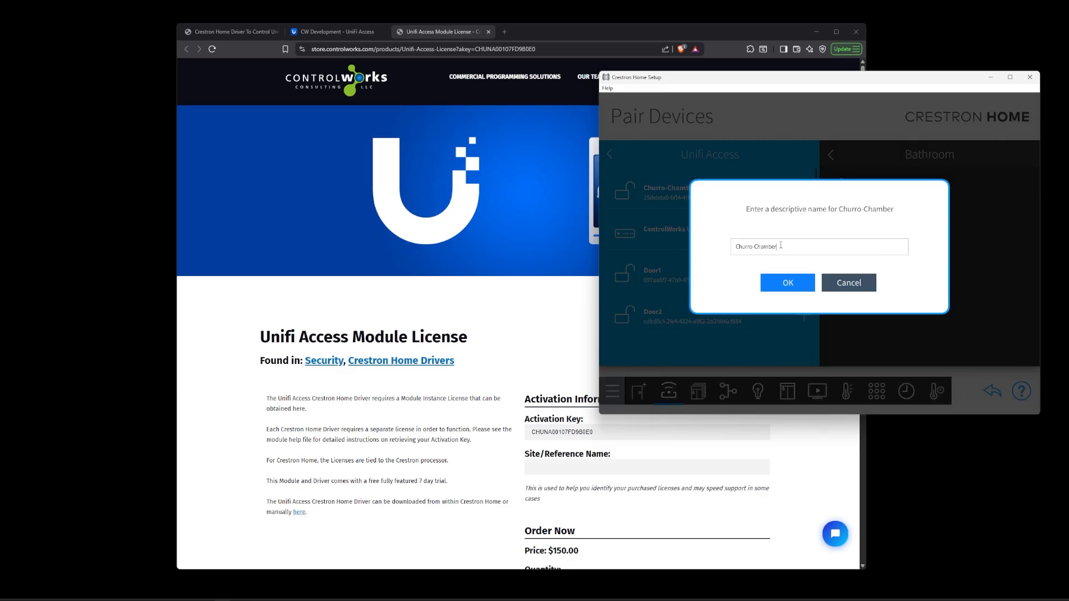
click(790, 282)
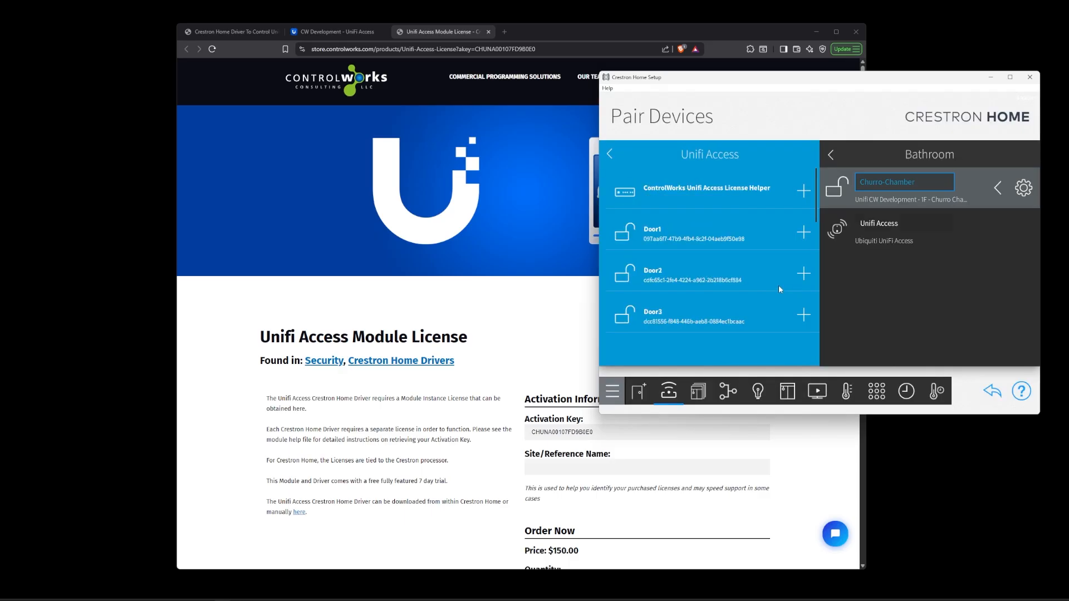
- Open the Churro-Chamber settings' Interrupts tab and review the Crestron documentation on audio interrupts and chimes
click(1022, 192)
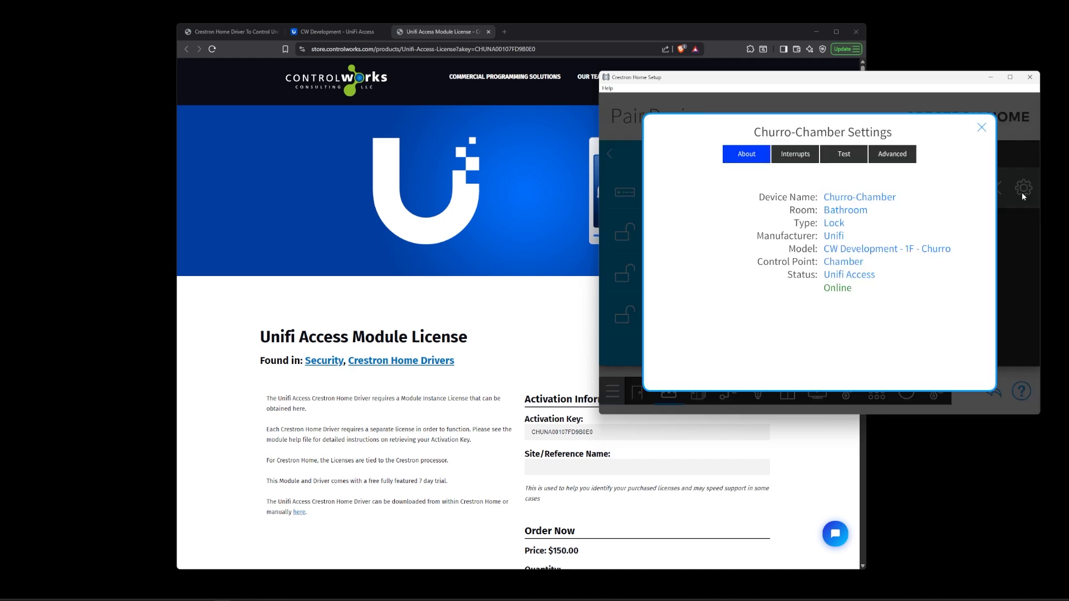
click(798, 161)
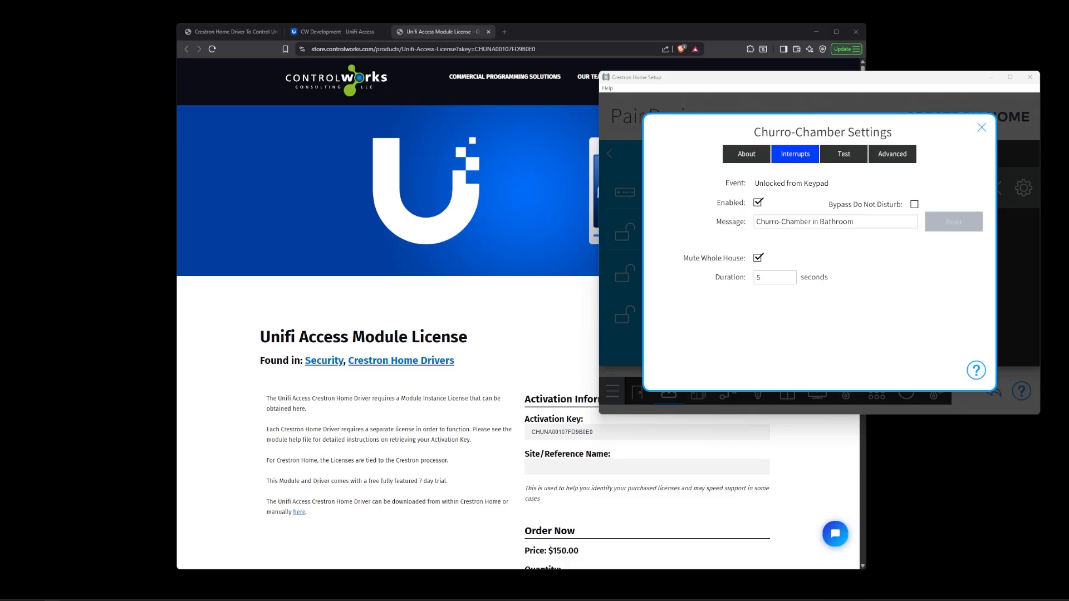
drag(0, 211, 538, 37)
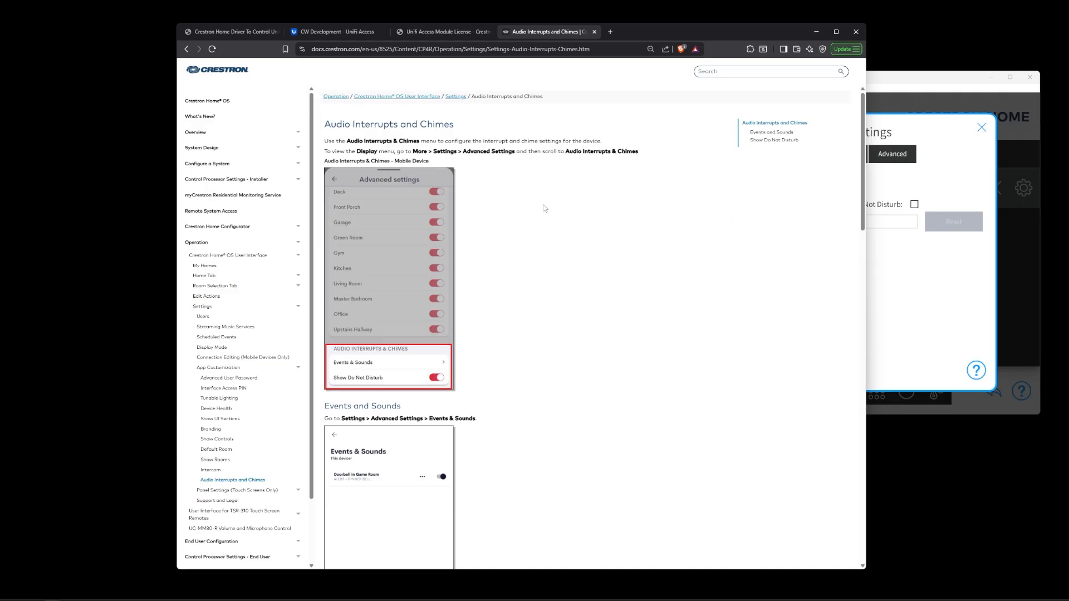
scroll(545, 208, down, 10)
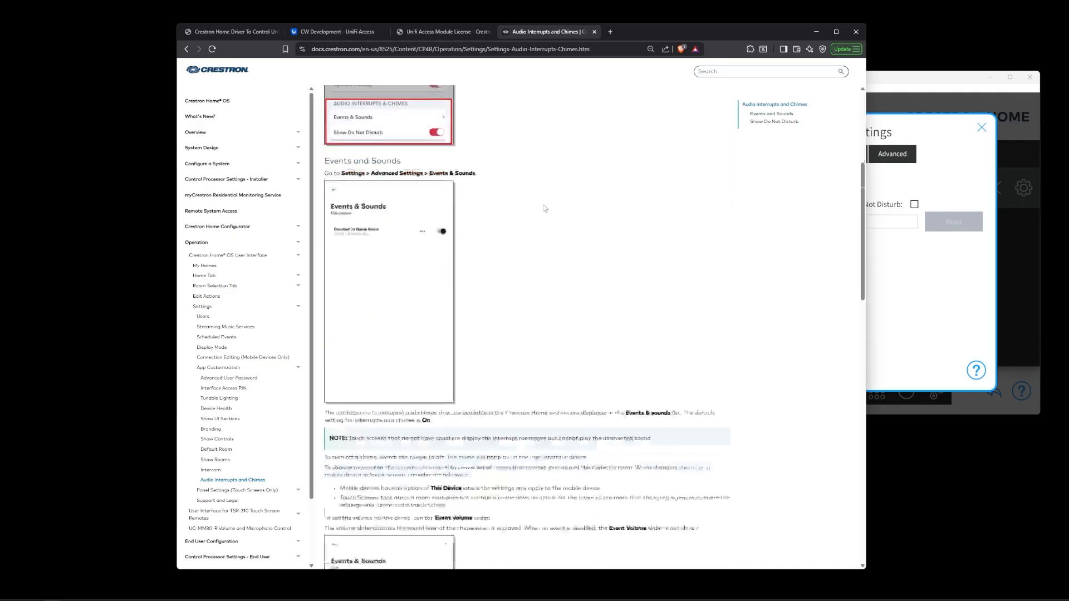
scroll(544, 208, down, 5)
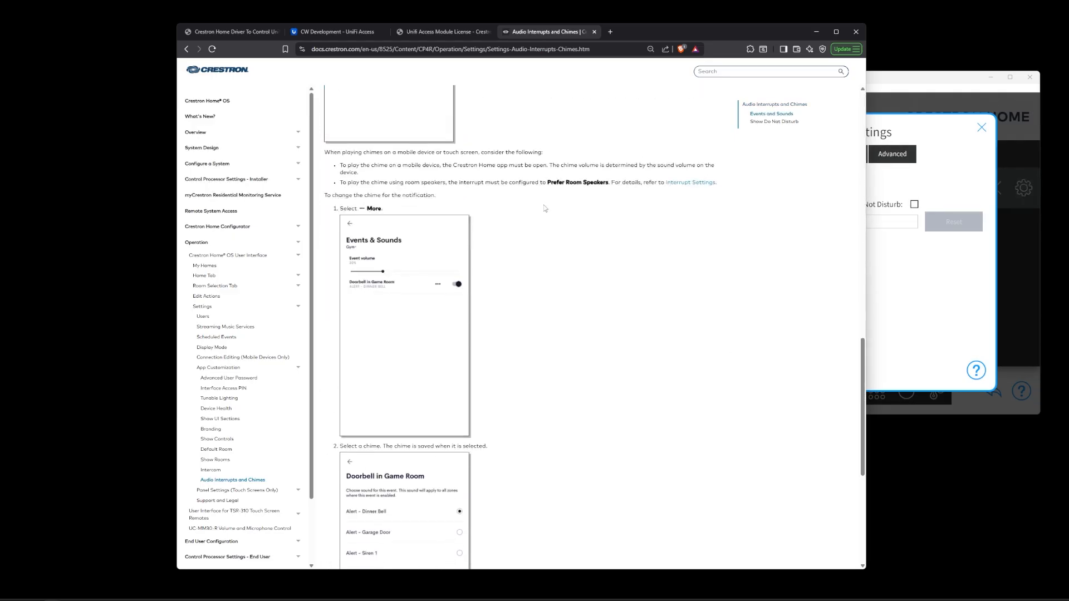
scroll(545, 208, down, 5)
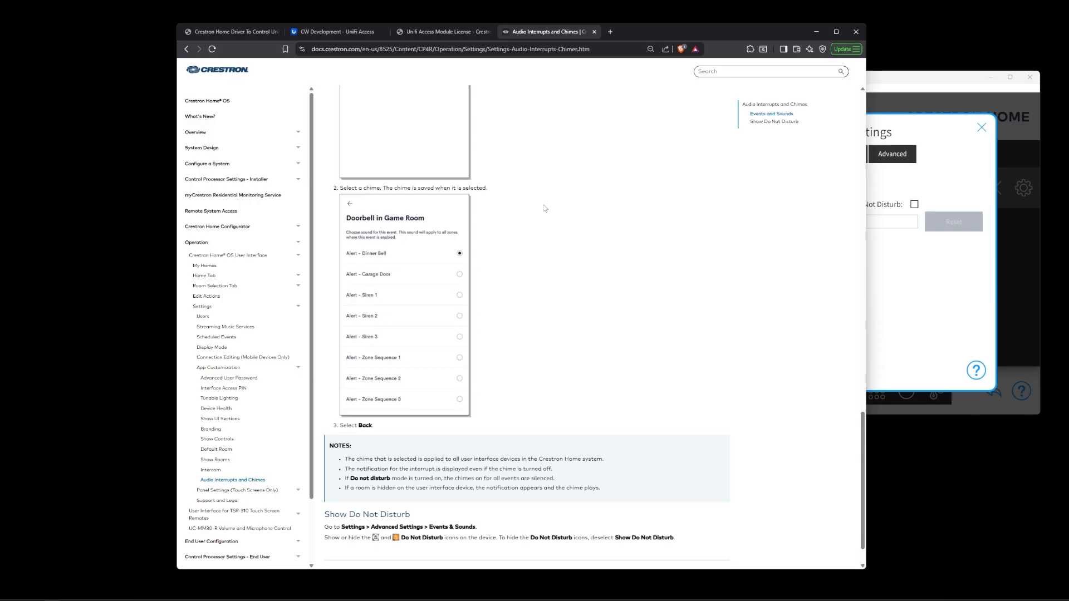
click(931, 77)
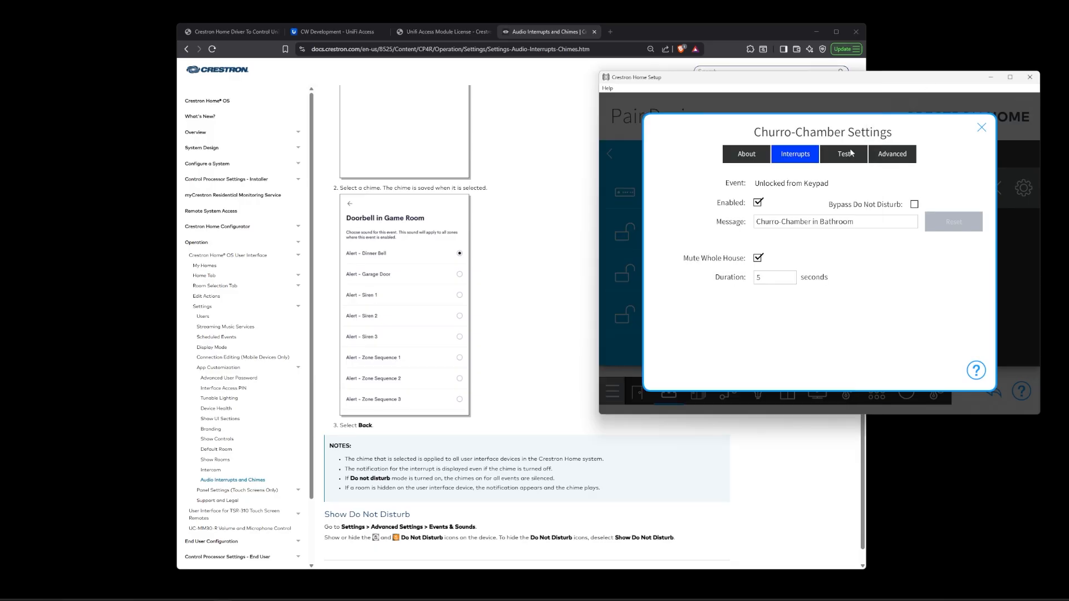
- Test the Churro-Chamber by unlocking it from its Test tab and check the unlock in the UniFi Access dashboard
click(829, 156)
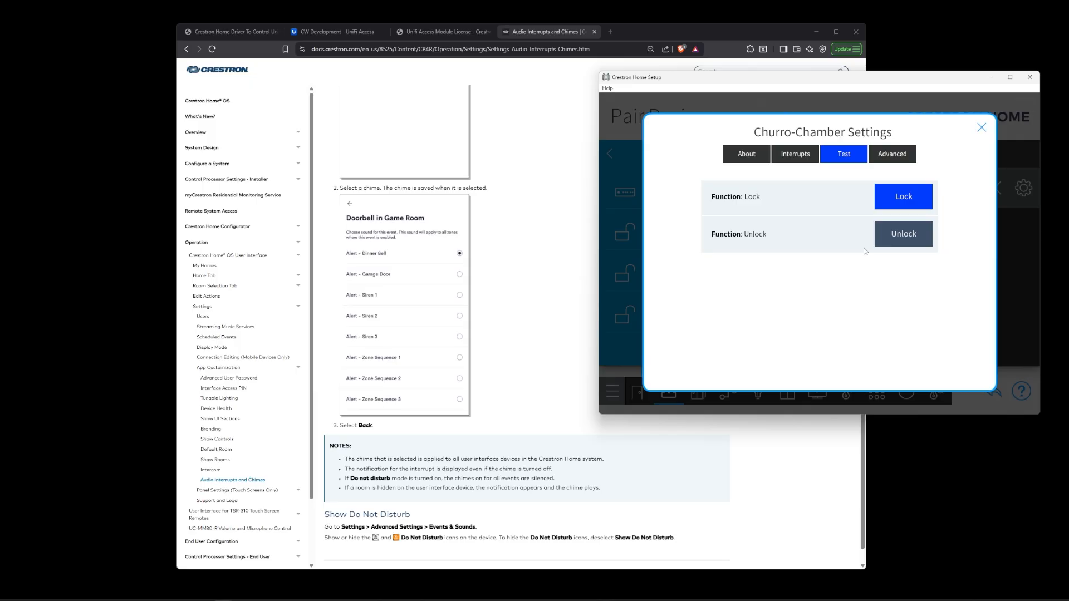
click(895, 246)
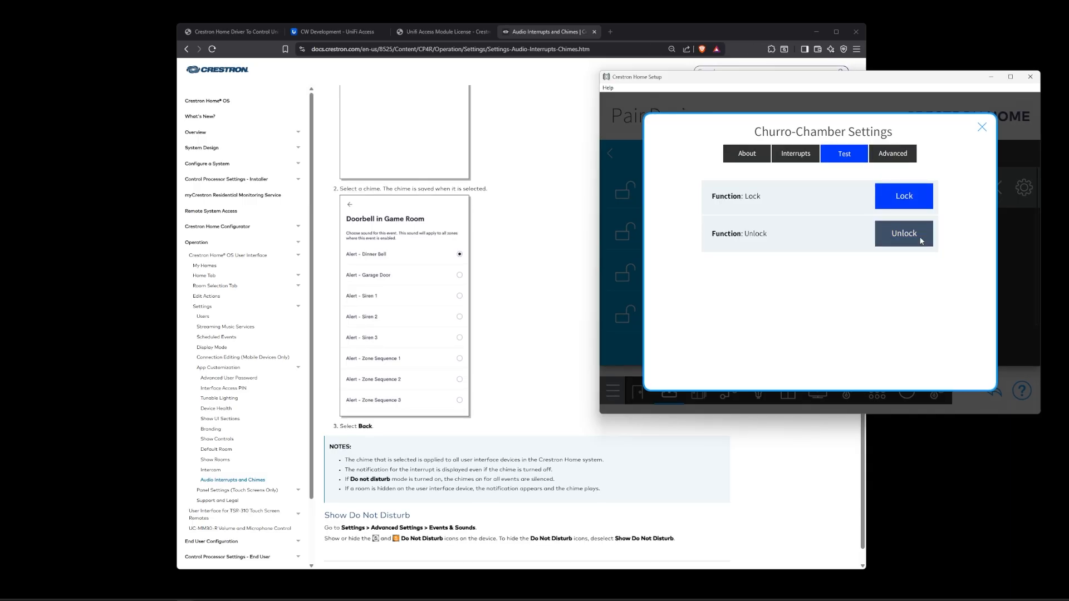
click(346, 31)
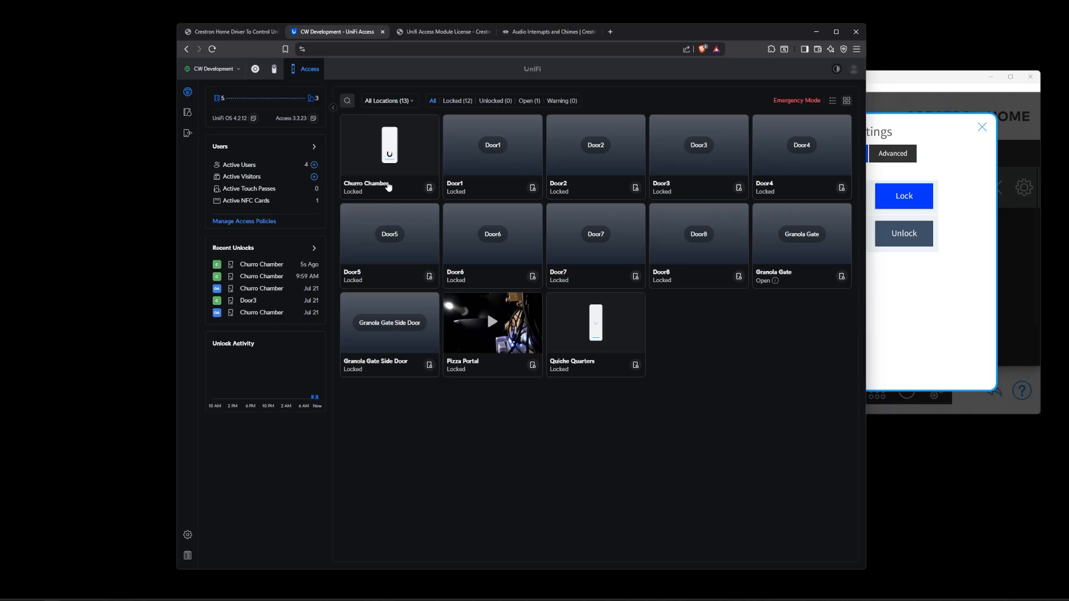
click(429, 188)
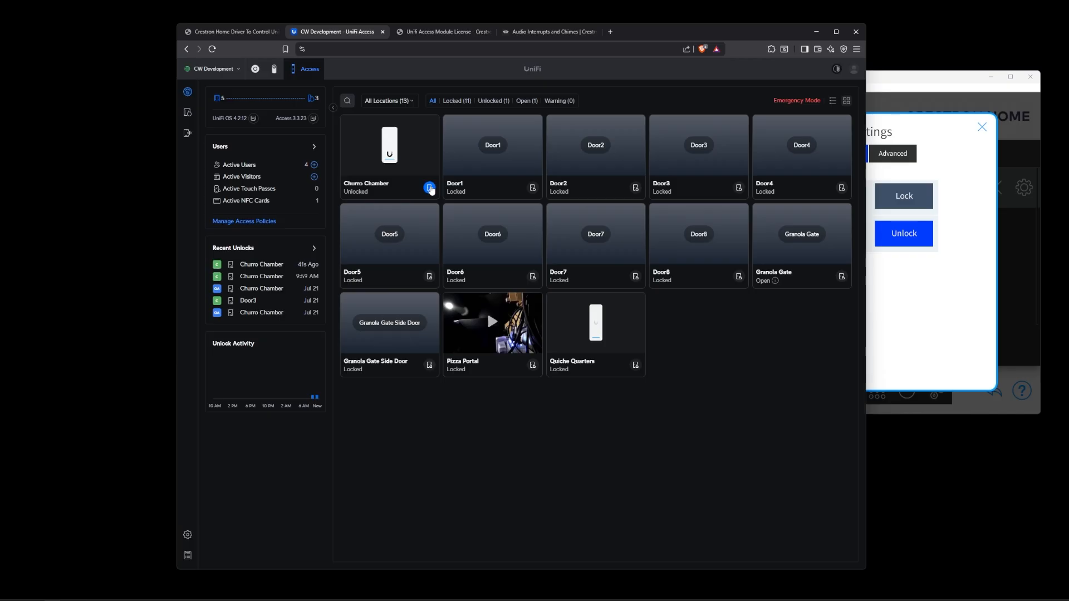
click(936, 282)
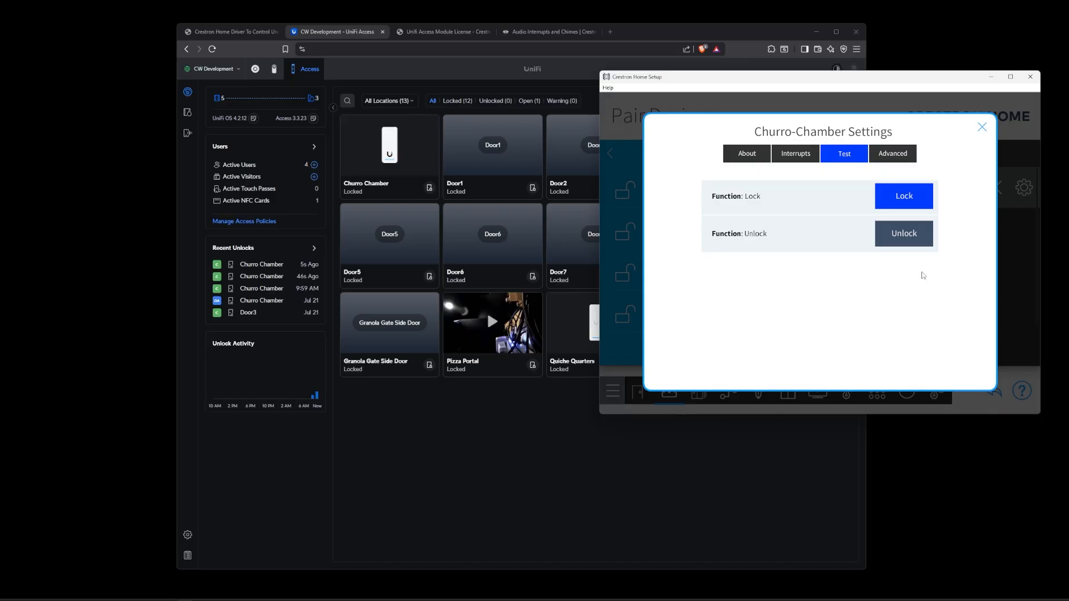
click(917, 235)
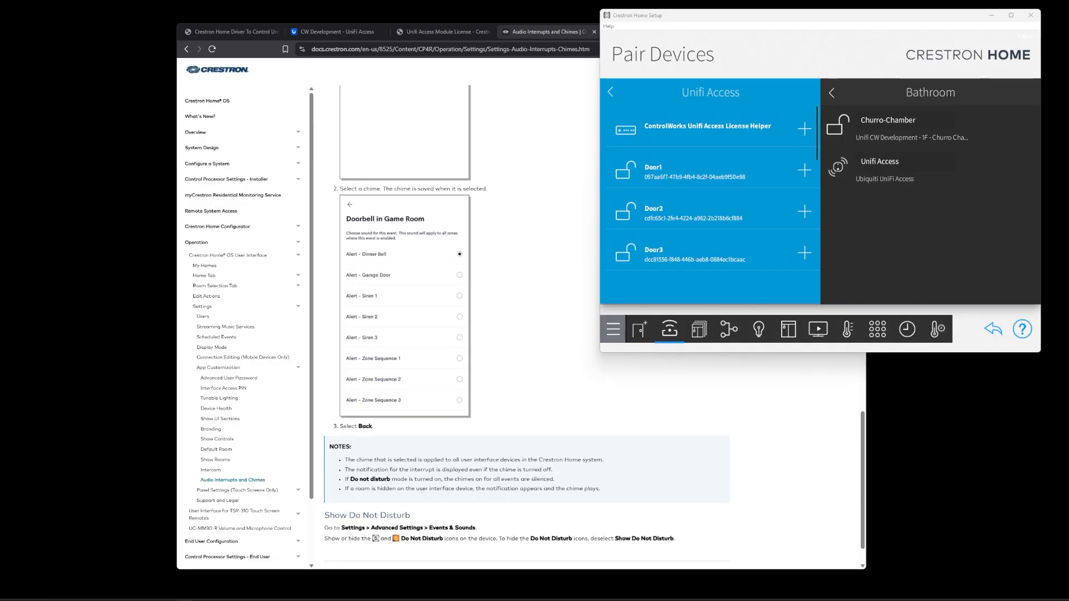
- Add Door1, Door2 and Door3 from the Unifi Access list to the Bathroom with their default names, keeping the app's Access controls open
drag(0, 82, 338, 19)
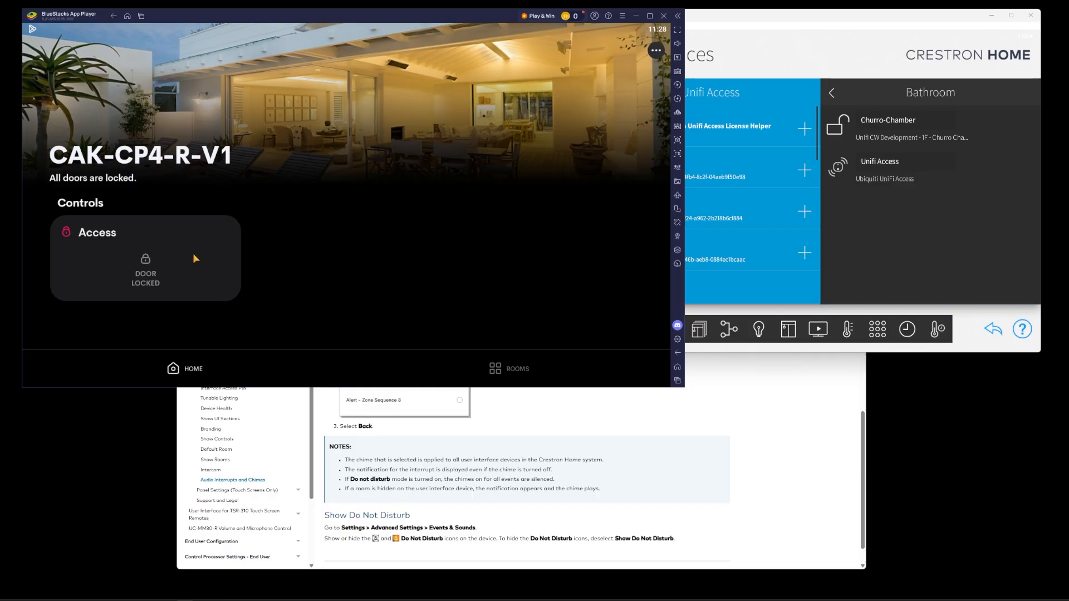
click(119, 234)
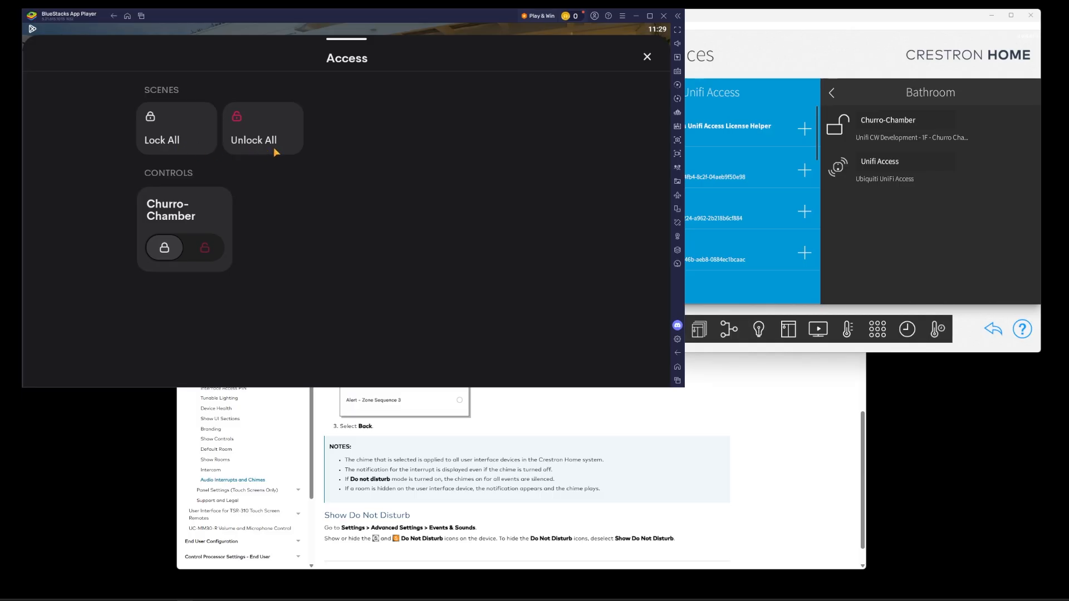
click(957, 243)
click(805, 171)
key(Return)
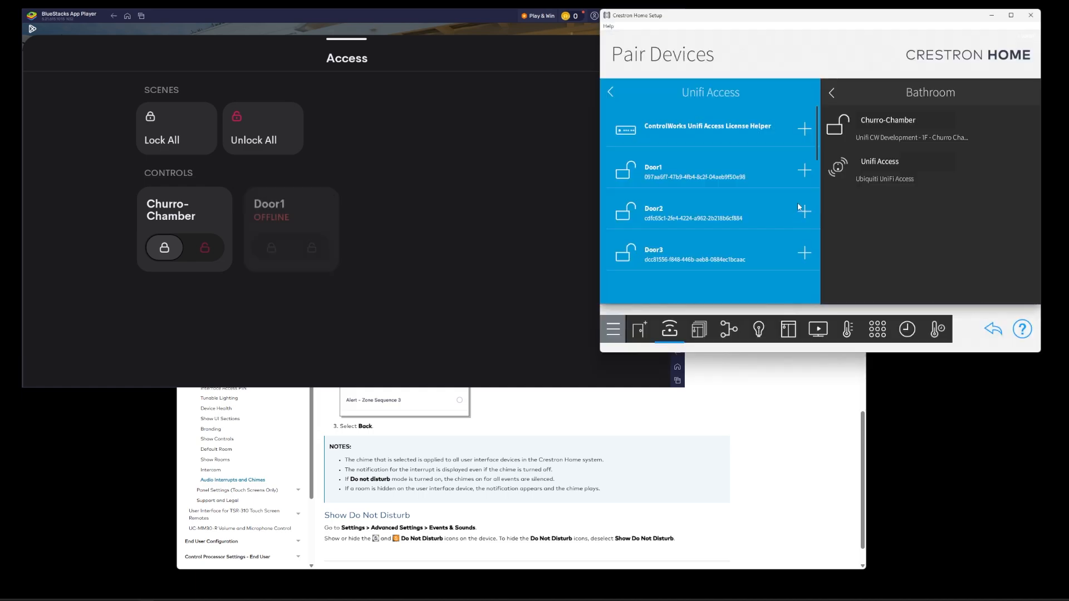
click(804, 170)
key(Return)
click(805, 171)
click(790, 219)
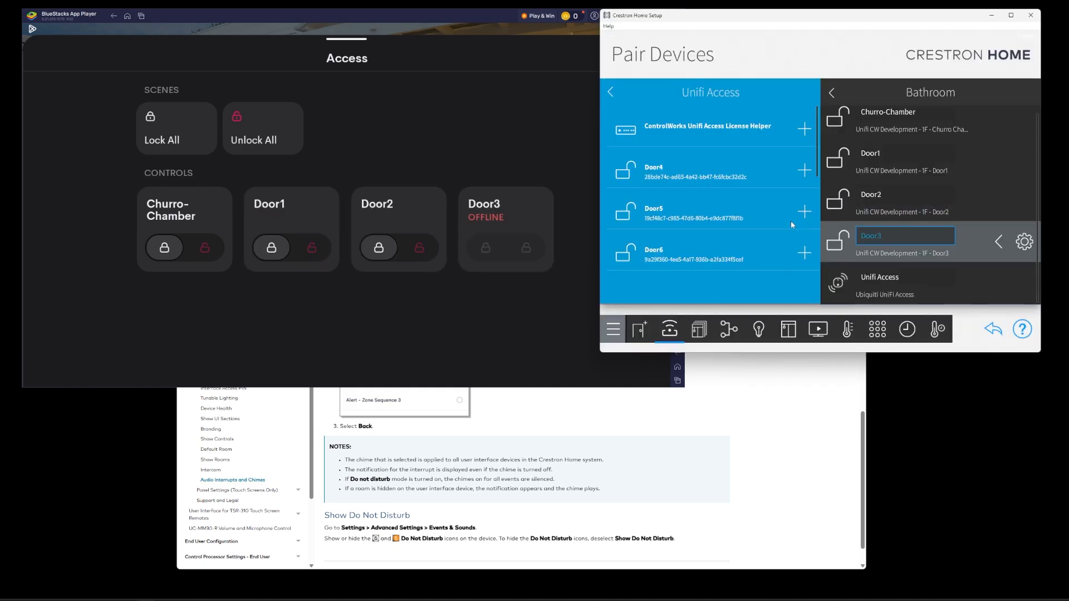
- Open the Bathroom's door controls in the Crestron Home app and unlock the Churro-Chamber
click(471, 315)
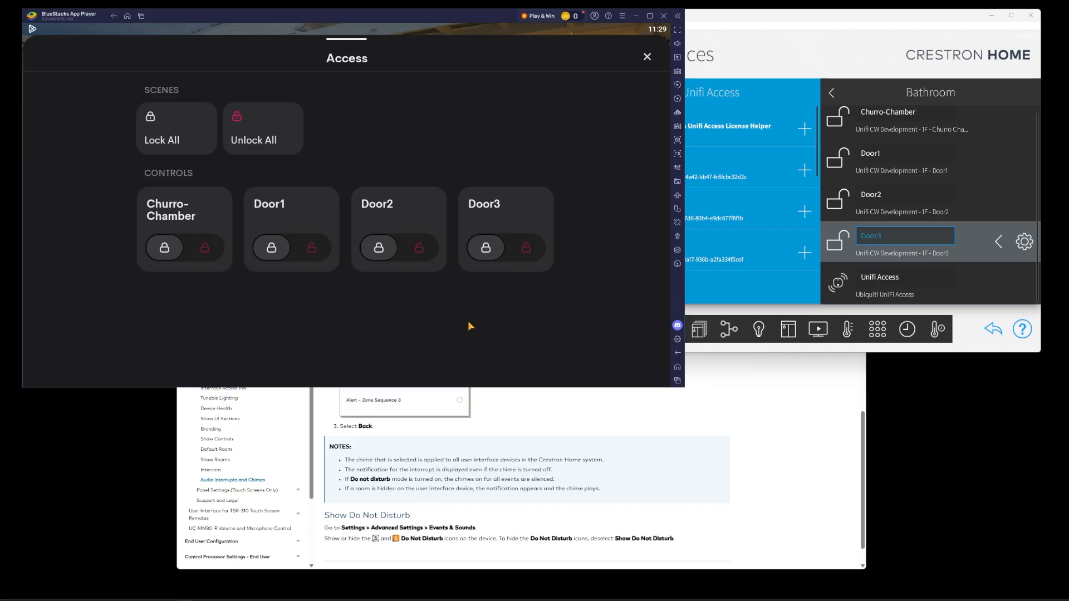
click(646, 58)
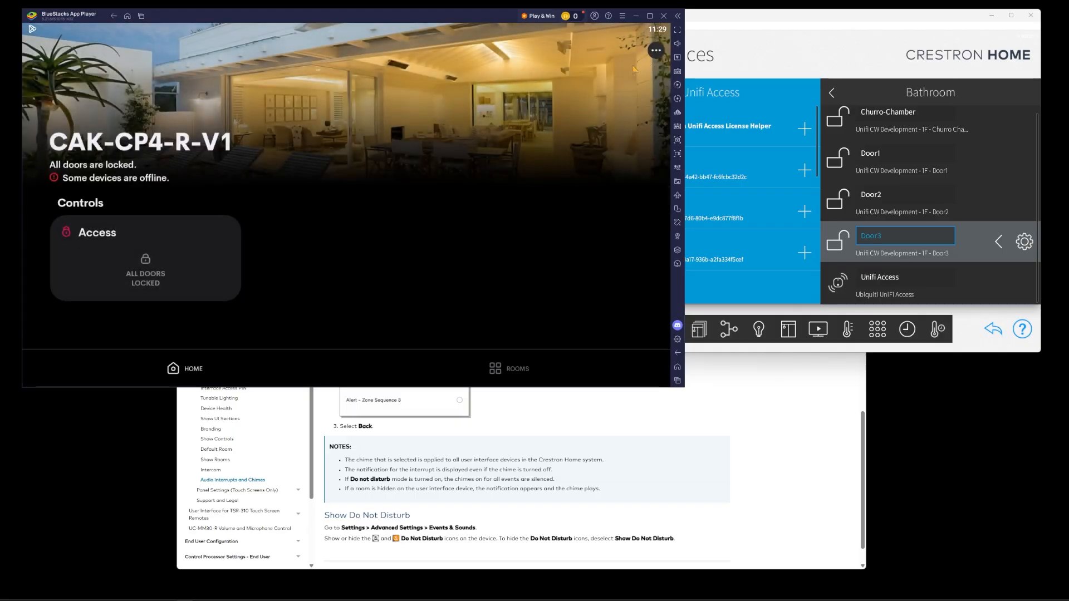
click(502, 371)
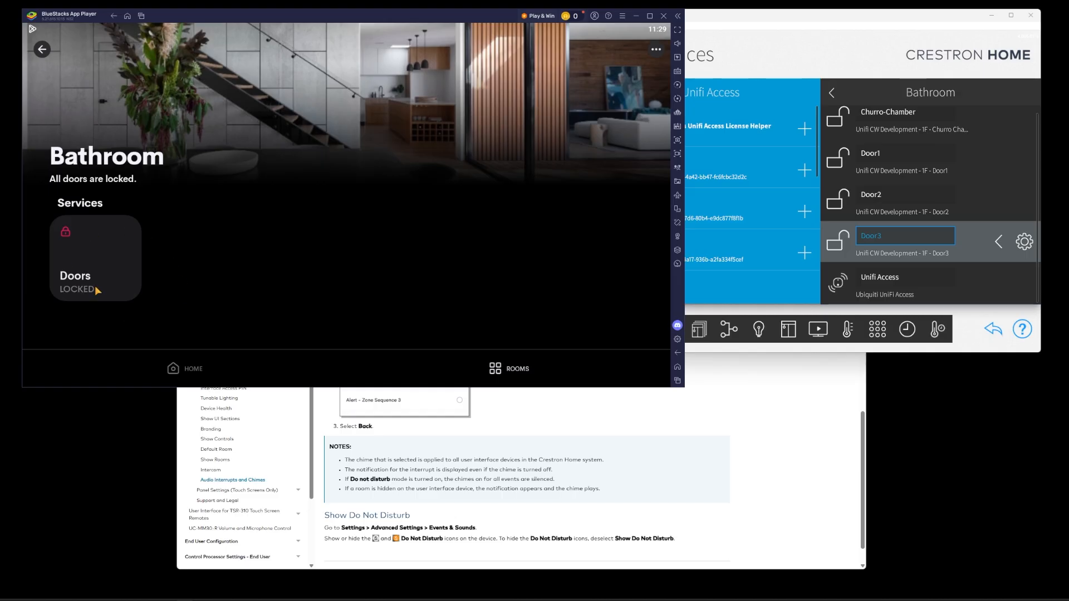
click(76, 222)
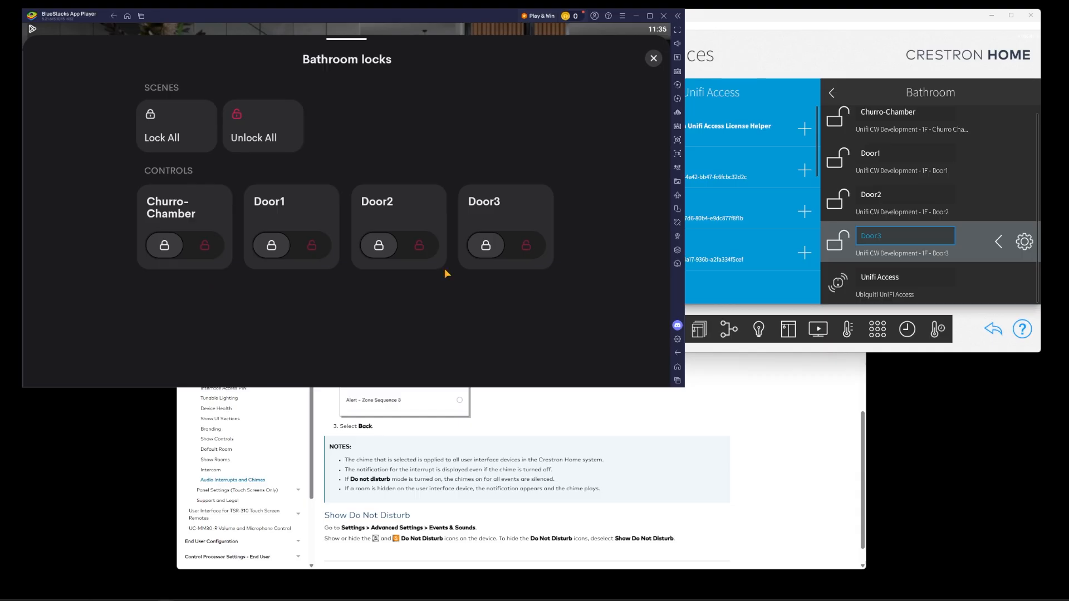
click(206, 249)
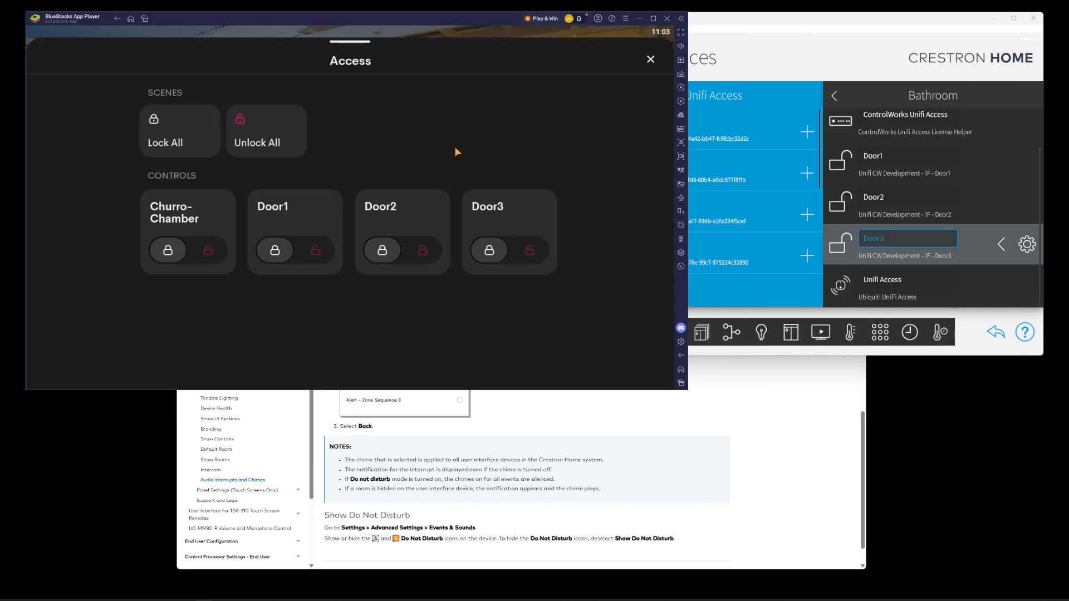
- Check the Churro-Chamber unlock in the UniFi Access dashboard and unlock it from the app again
drag(402, 16, 323, 235)
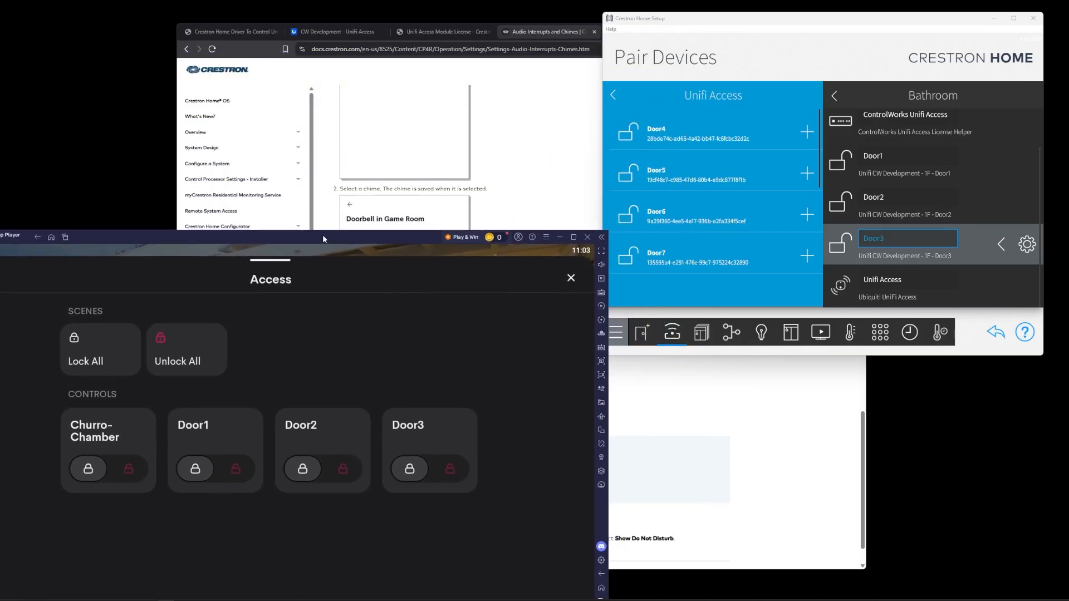
click(322, 32)
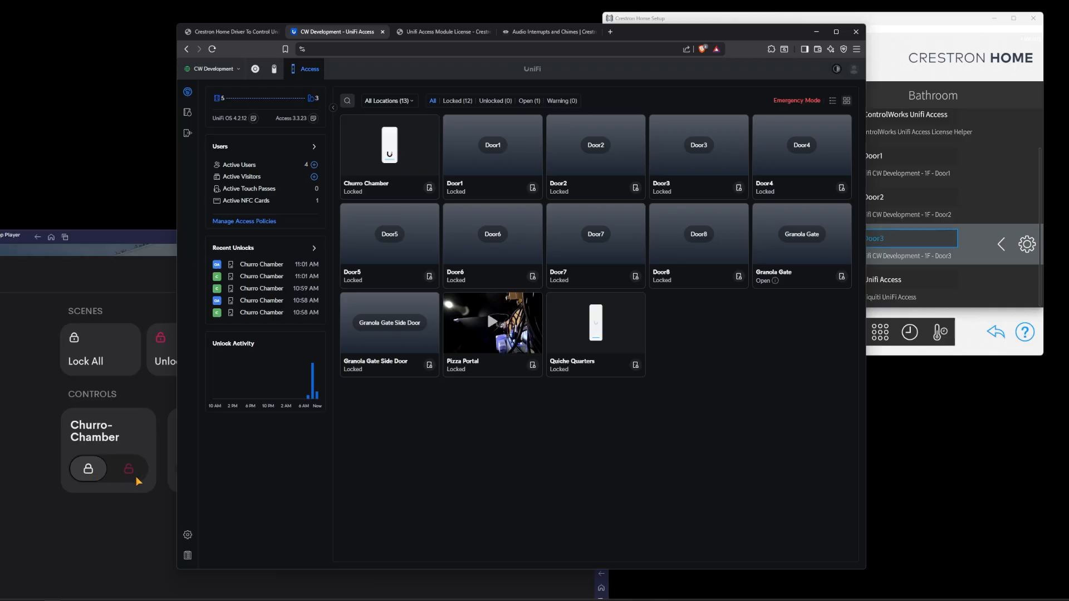
click(430, 189)
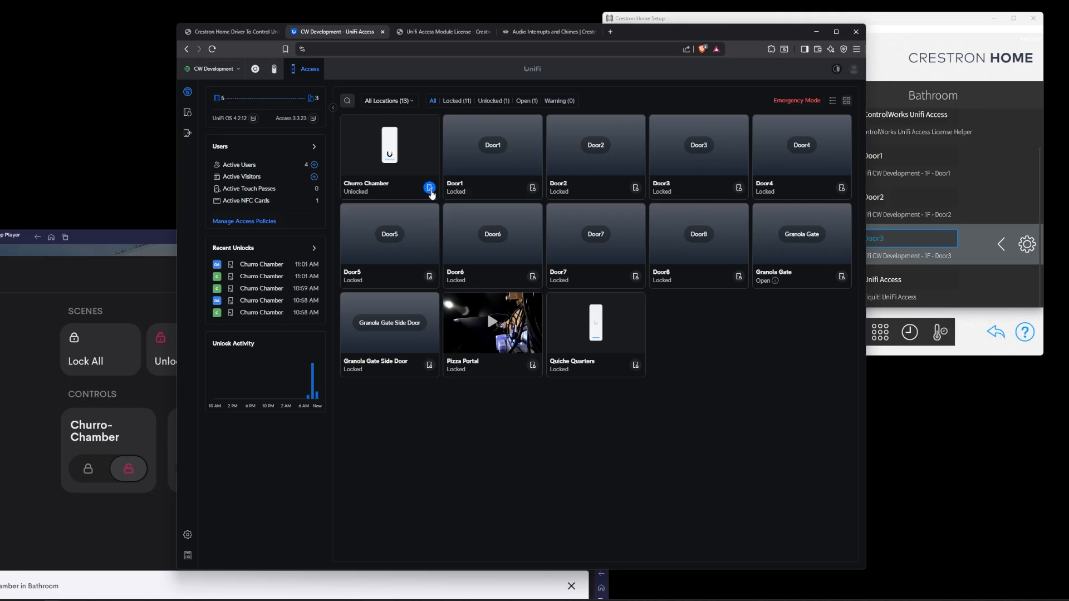
click(128, 474)
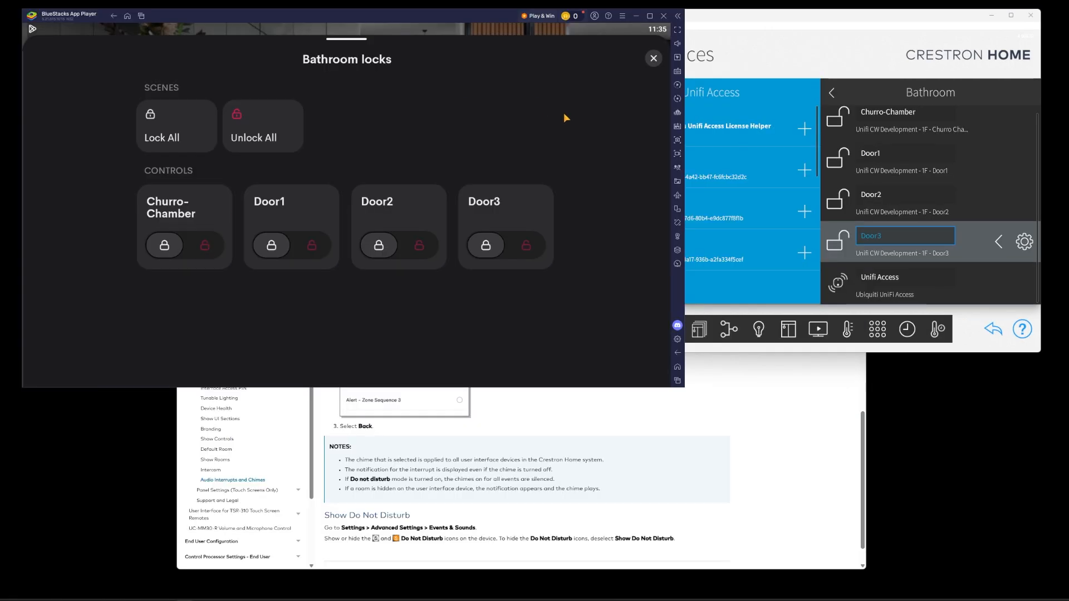
- Browse the Churro-Chamber's events and device operation events in the Bathroom's Actions & Events
click(653, 58)
click(788, 26)
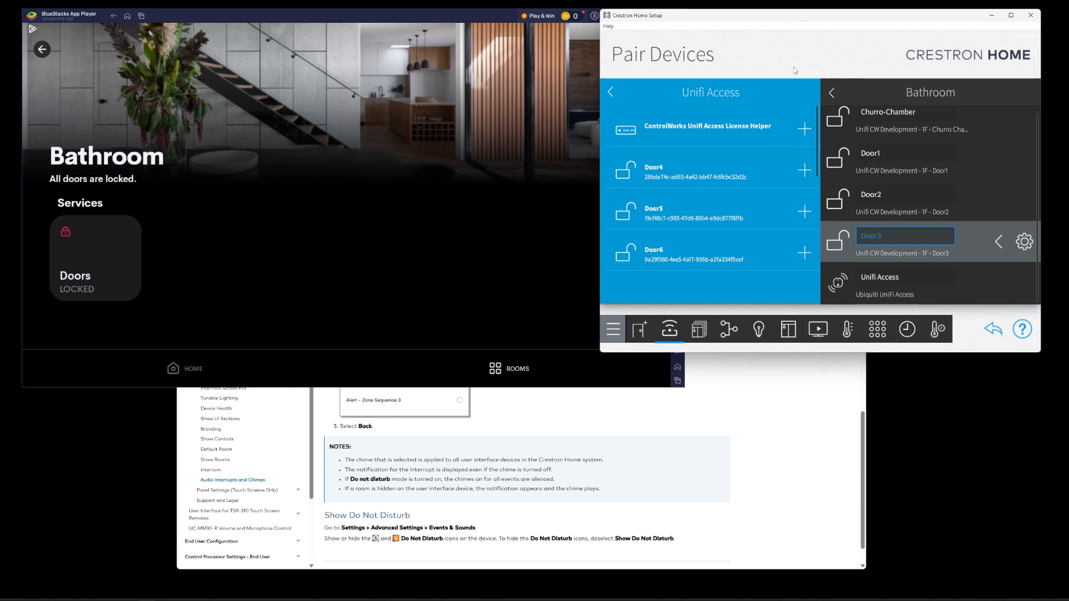
click(878, 329)
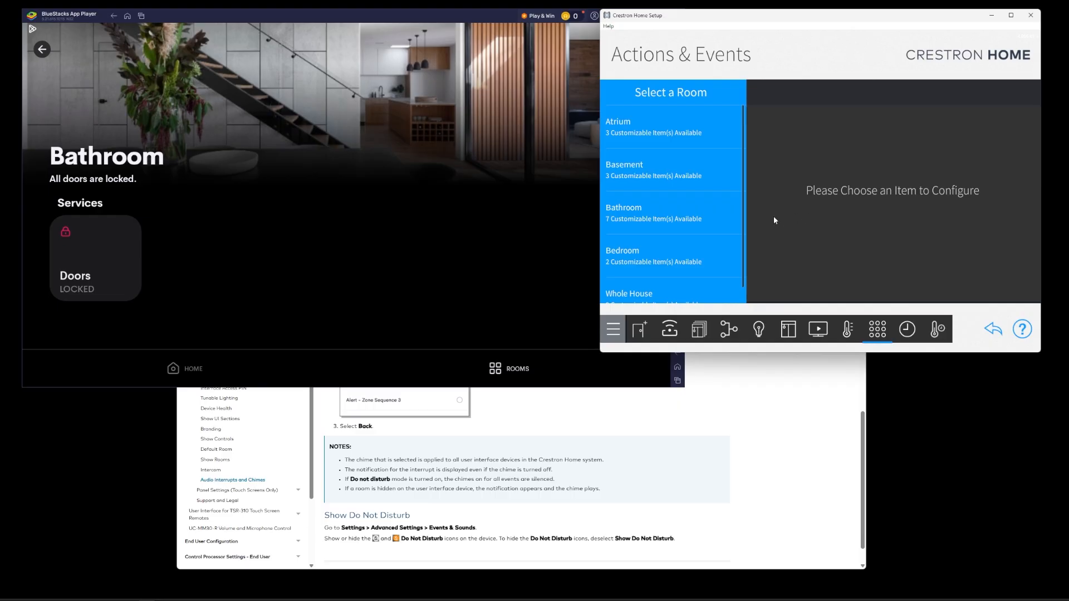
scroll(657, 212, down, 1)
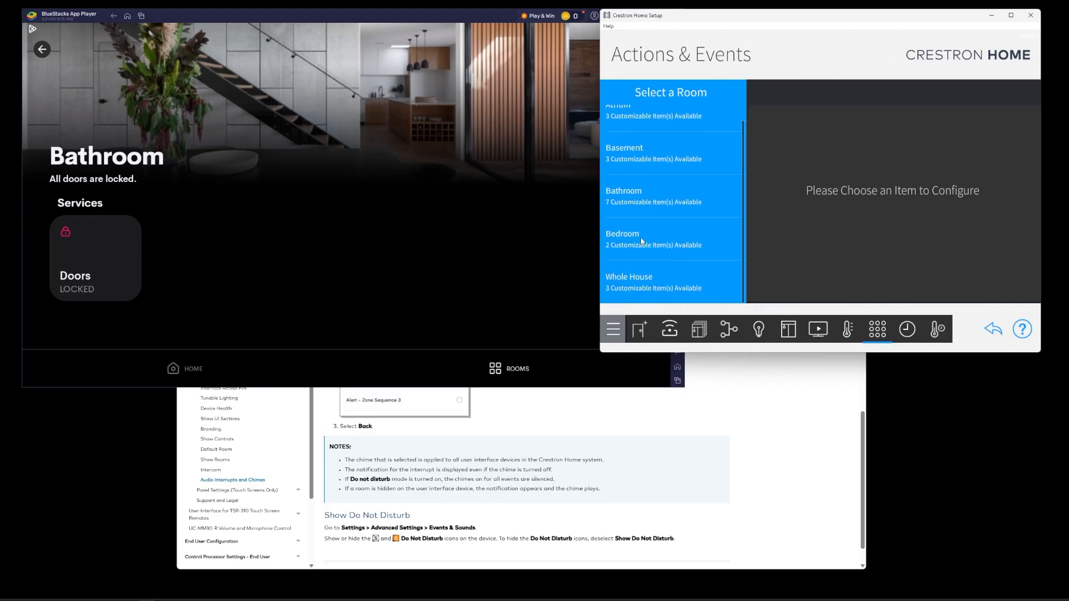
click(657, 199)
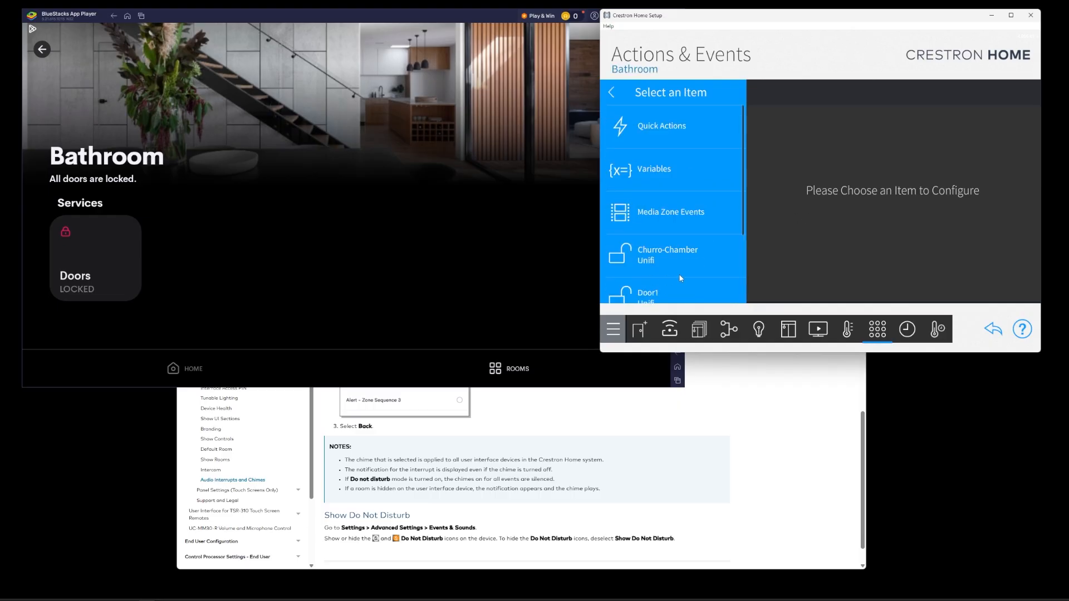
drag(680, 279, 689, 177)
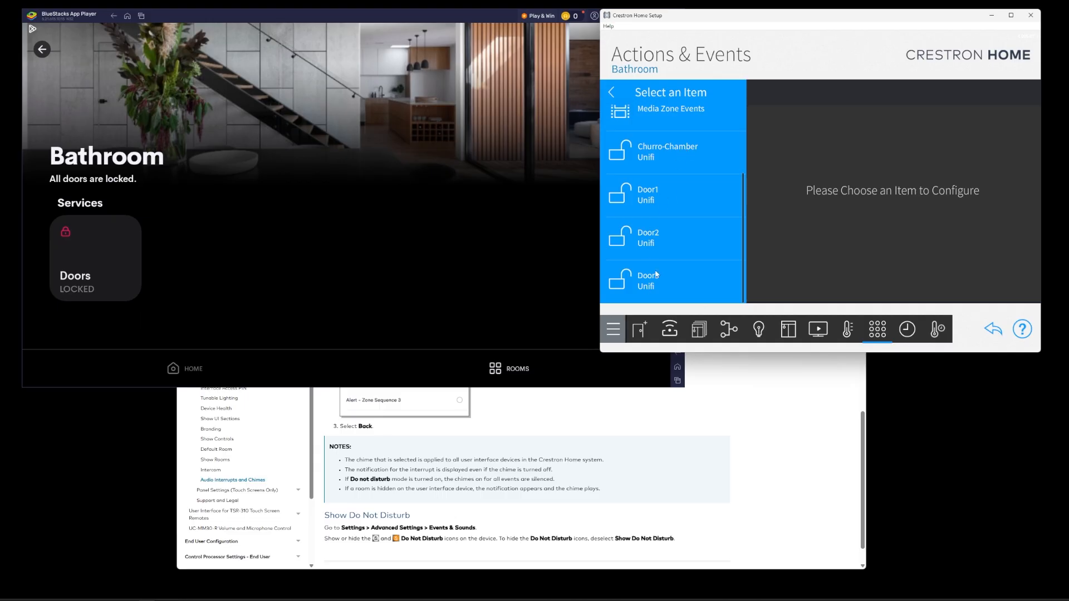
click(685, 154)
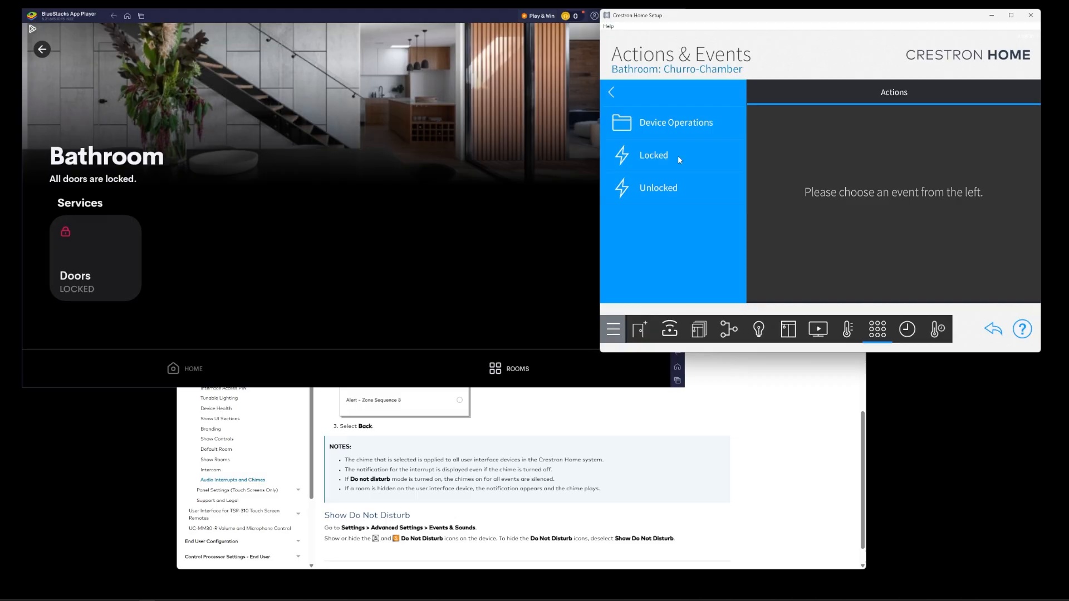
click(672, 127)
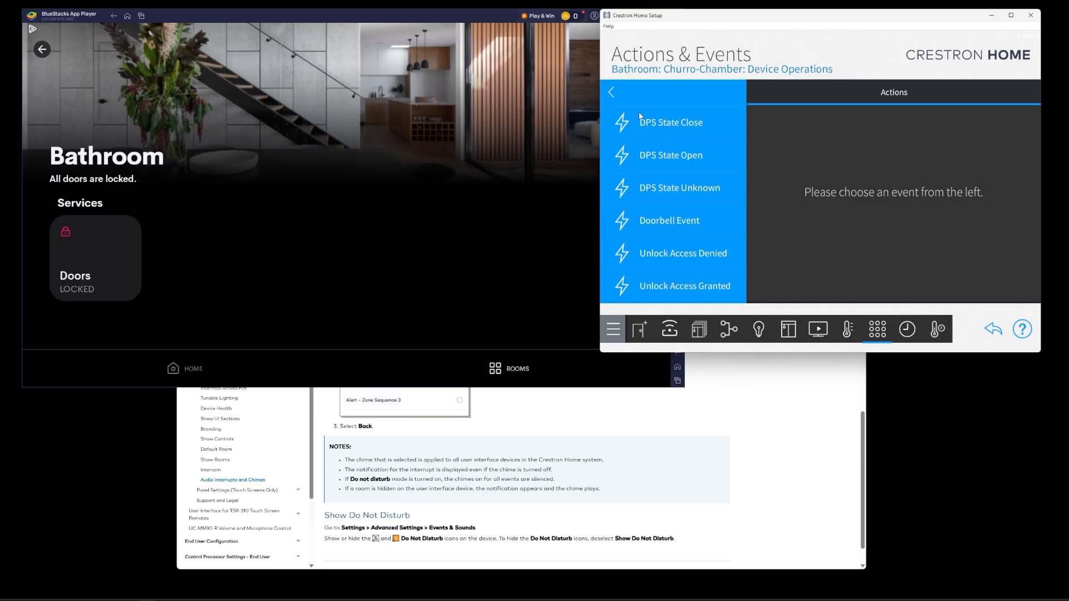
click(612, 95)
click(612, 94)
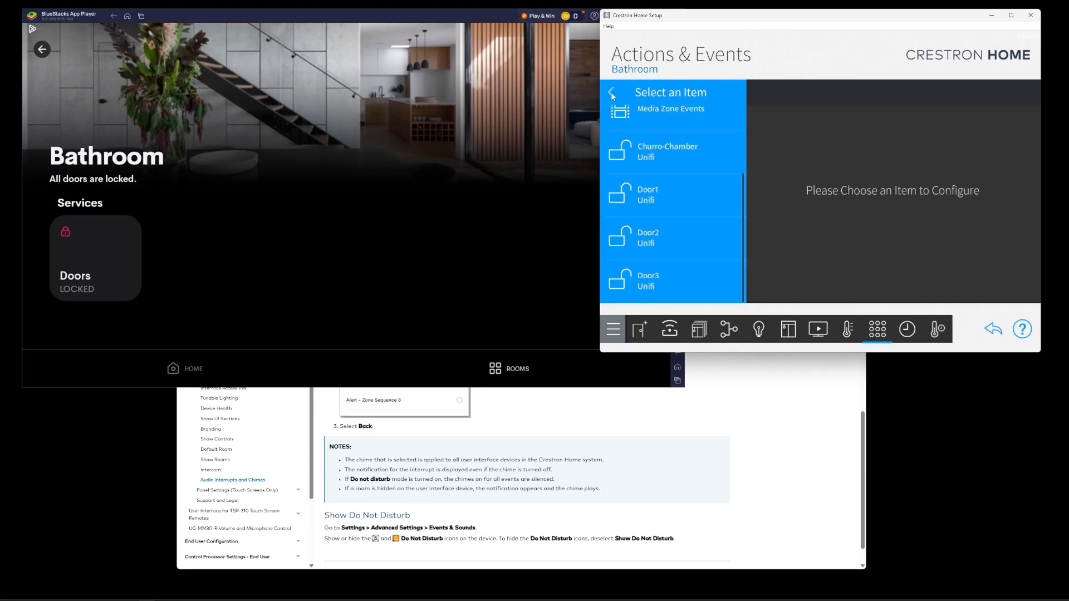
- Create a Bathroom Quick Action named "A Quick Action" and set its mode to Sequence
scroll(649, 168, up, 2)
click(653, 125)
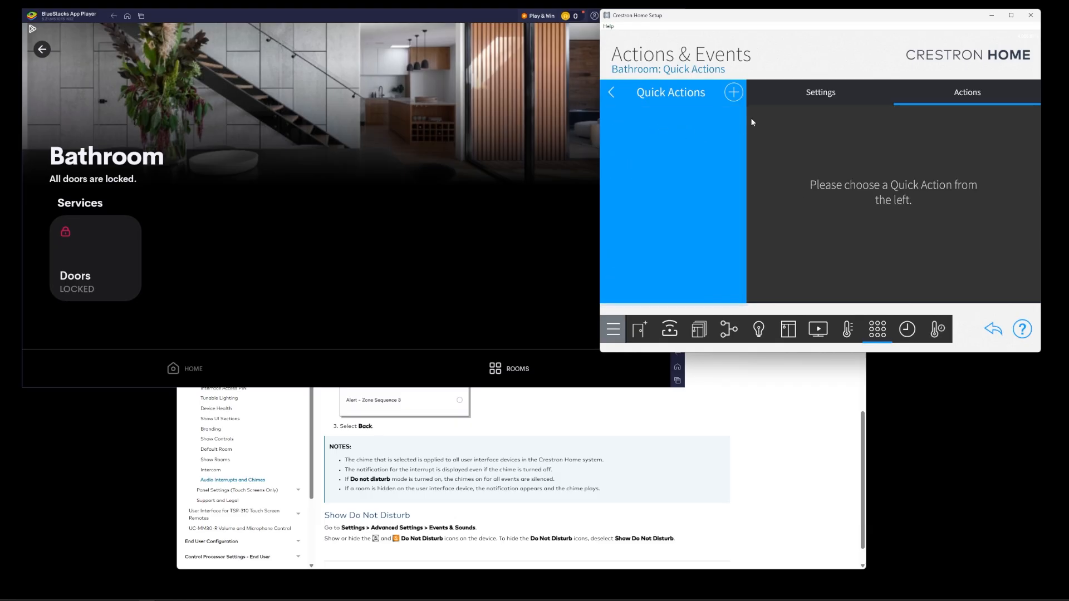
click(733, 93)
text(A Quick Action)
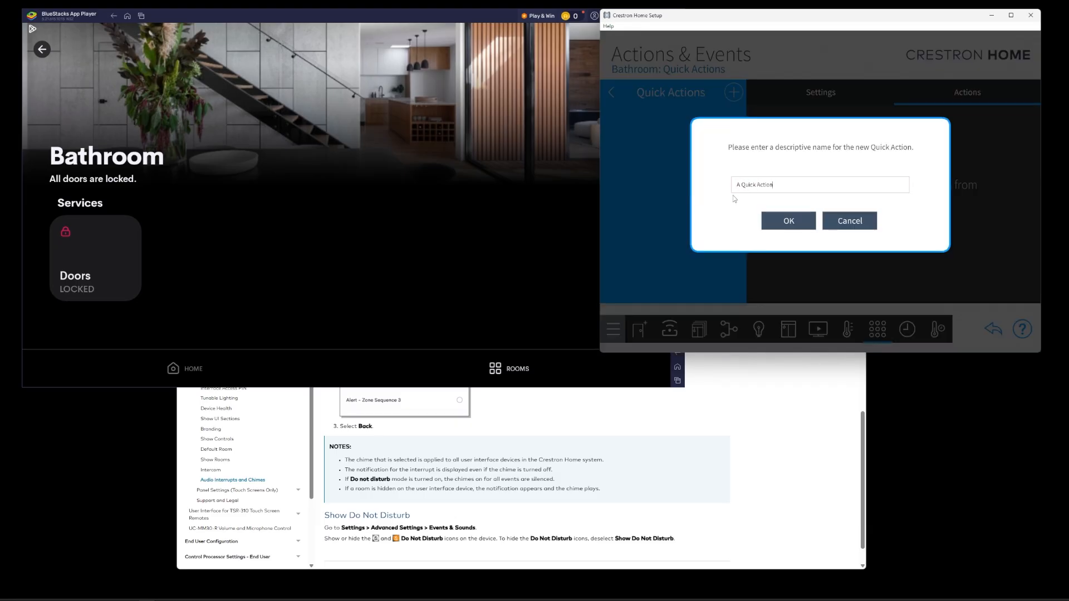
key(Return)
click(806, 116)
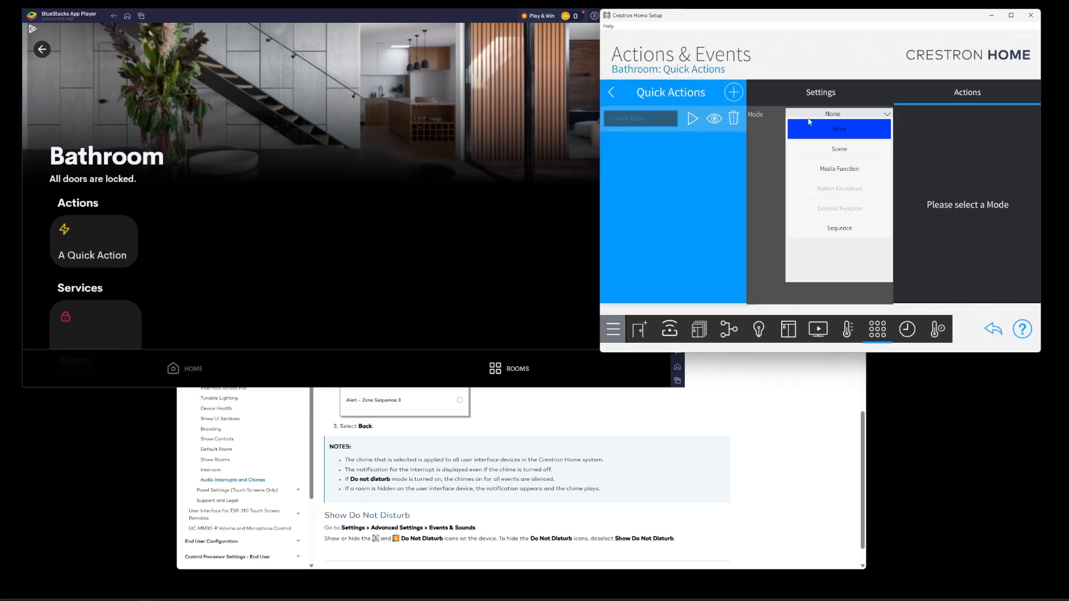
click(831, 228)
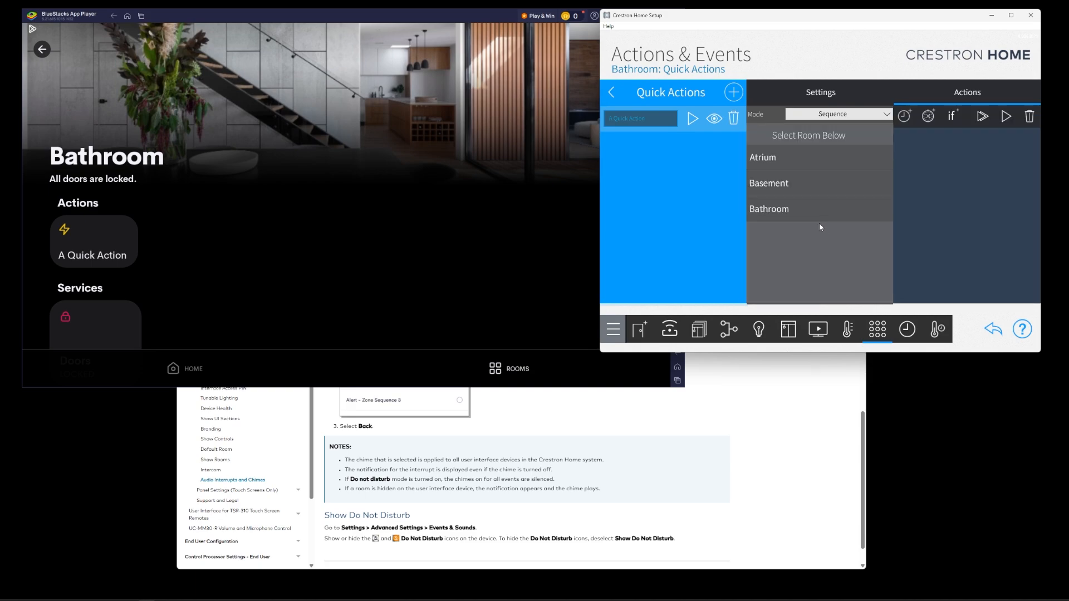
click(790, 209)
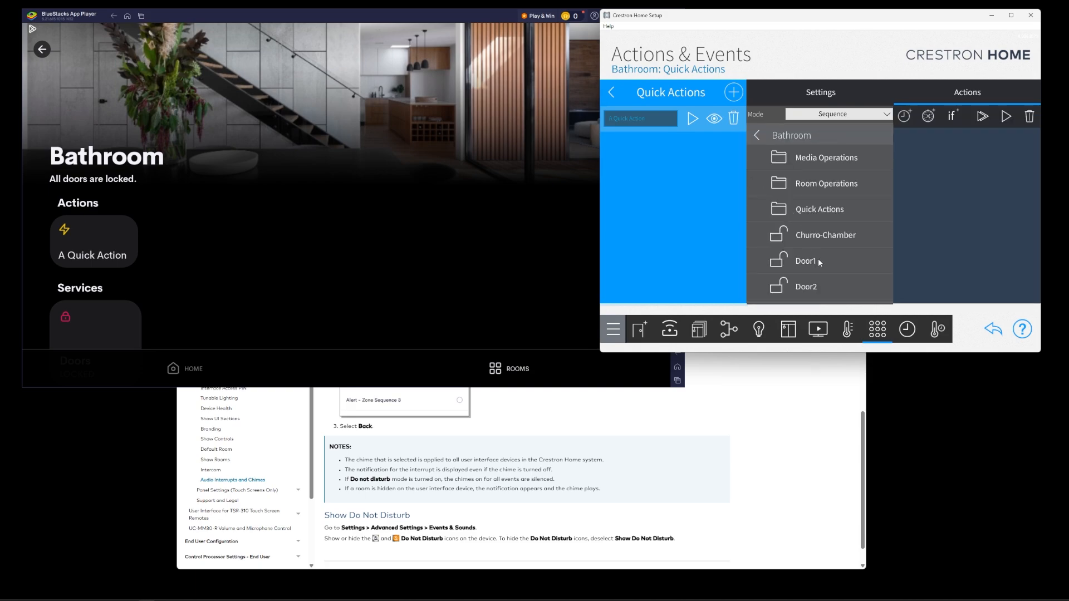
click(827, 237)
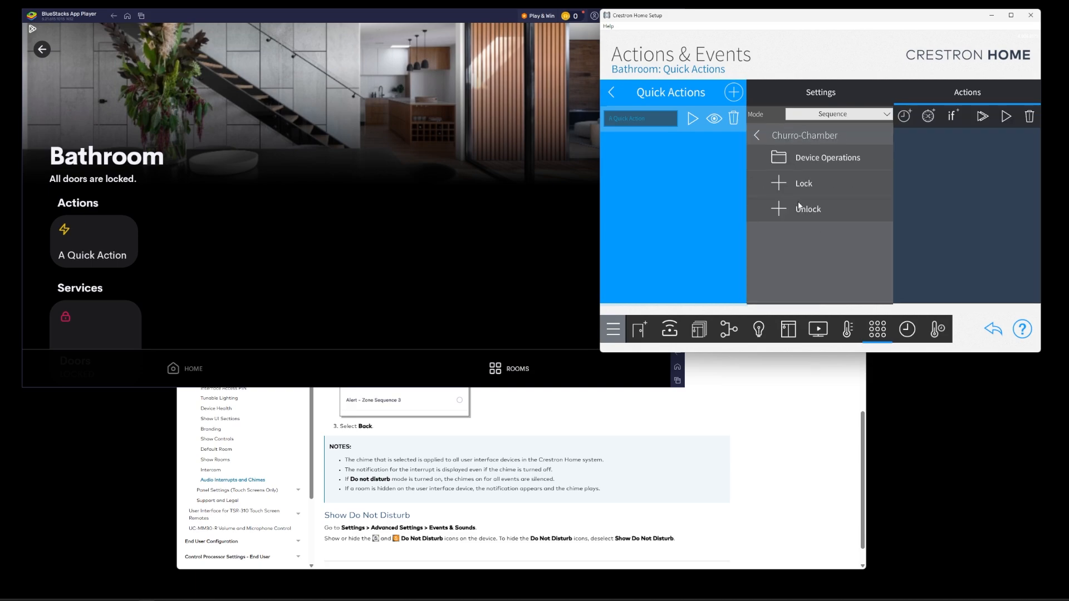
click(803, 161)
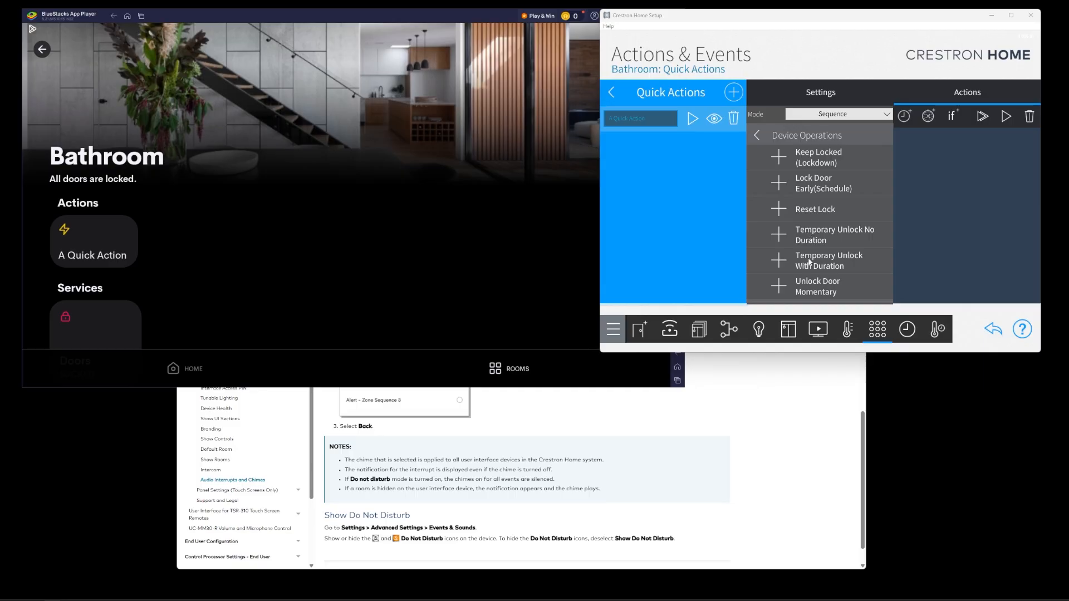
click(779, 262)
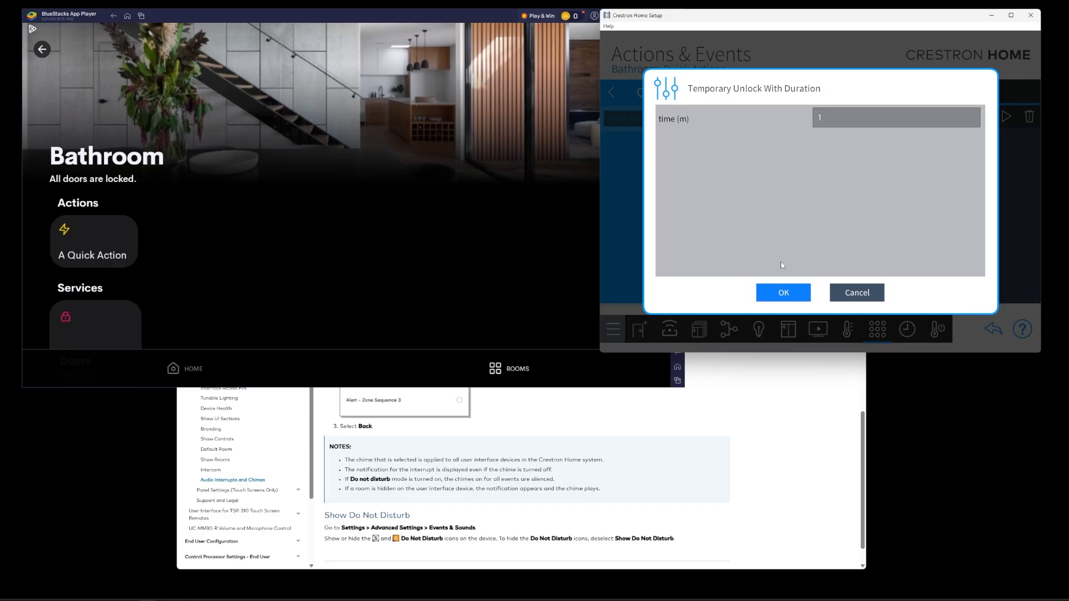
click(868, 296)
click(856, 292)
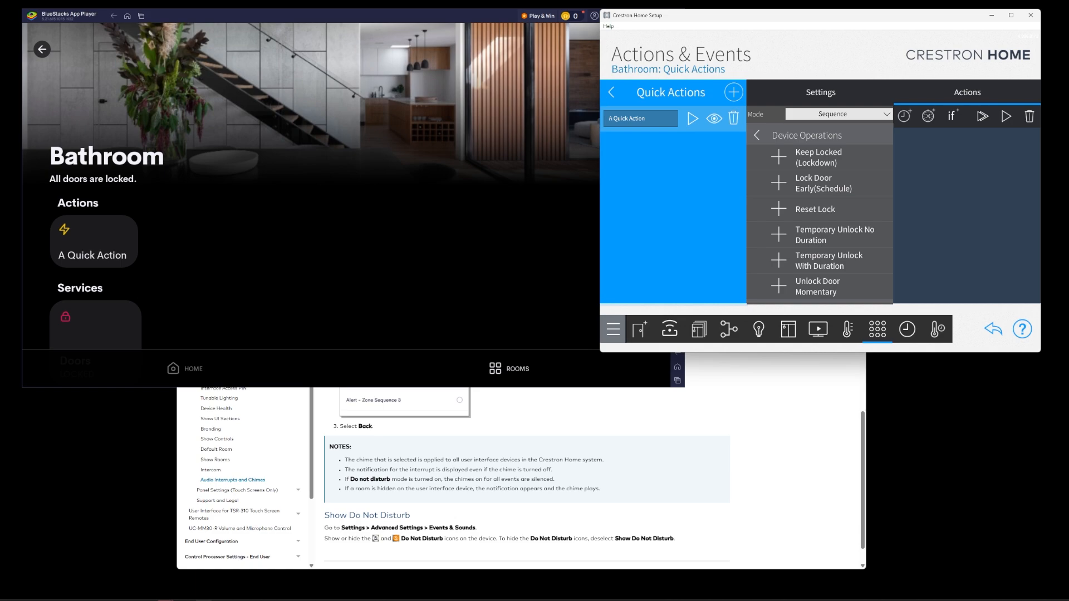
- Add the ControlWorks Unifi Access License Helper to the Bathroom, naming it "ControlWorks Unifi Access"
click(670, 330)
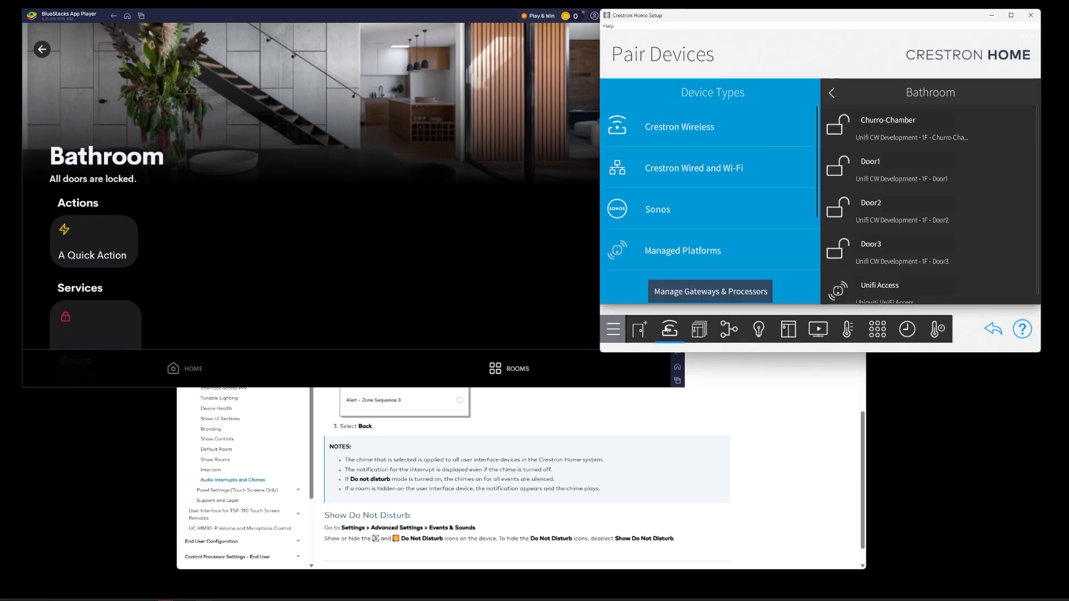
click(686, 251)
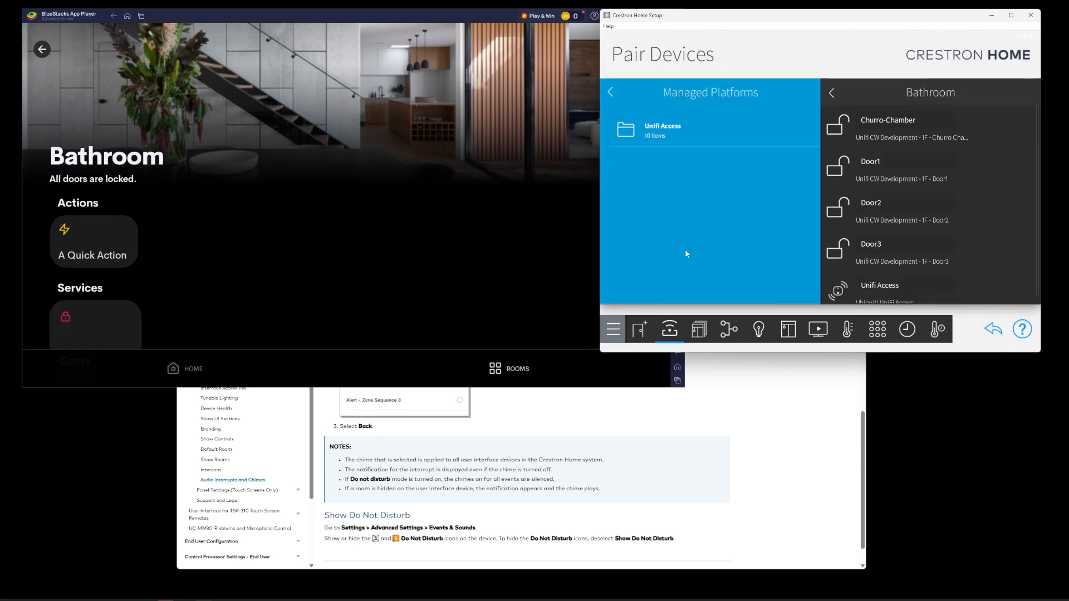
click(682, 134)
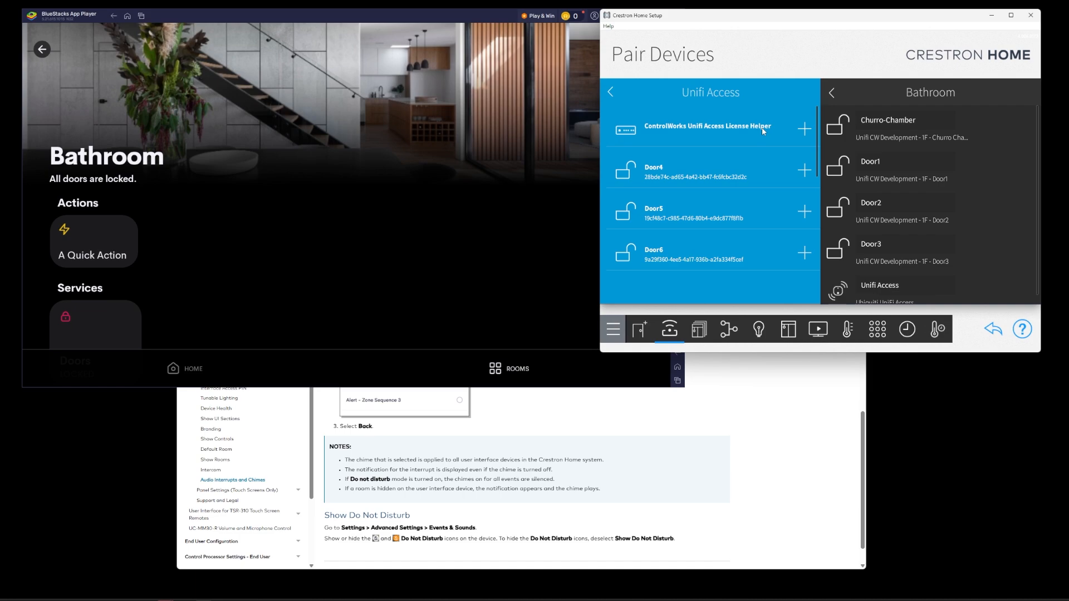
click(806, 130)
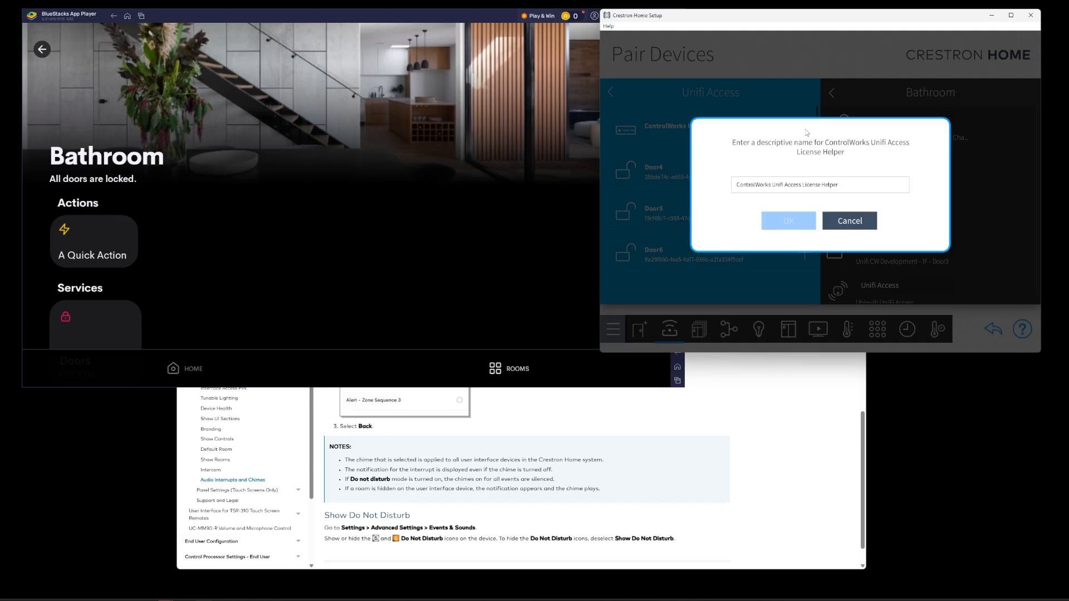
drag(802, 186, 898, 188)
key(BackSpace)
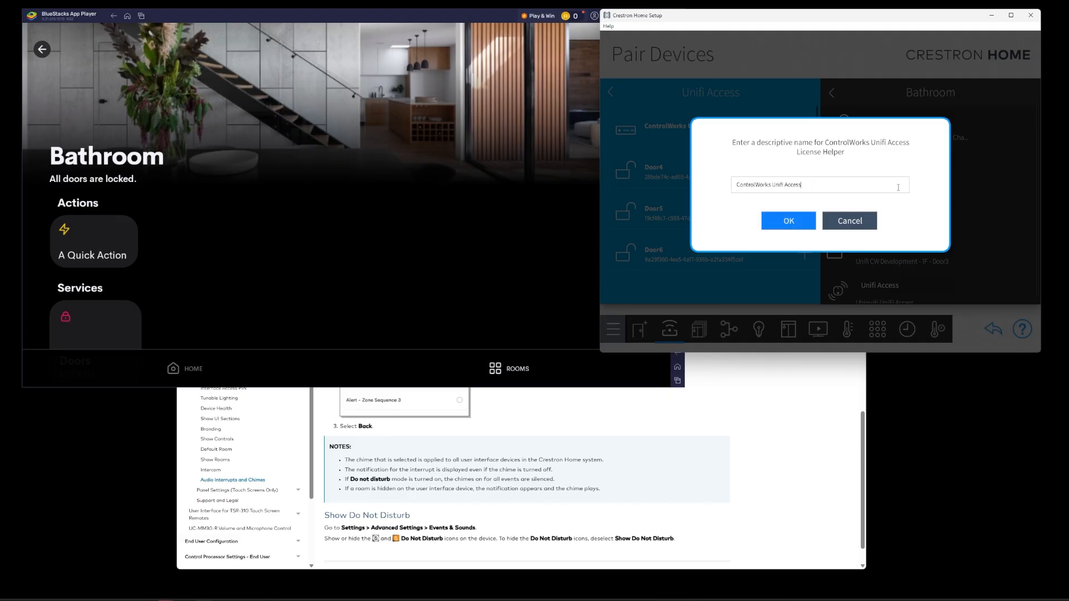
click(787, 221)
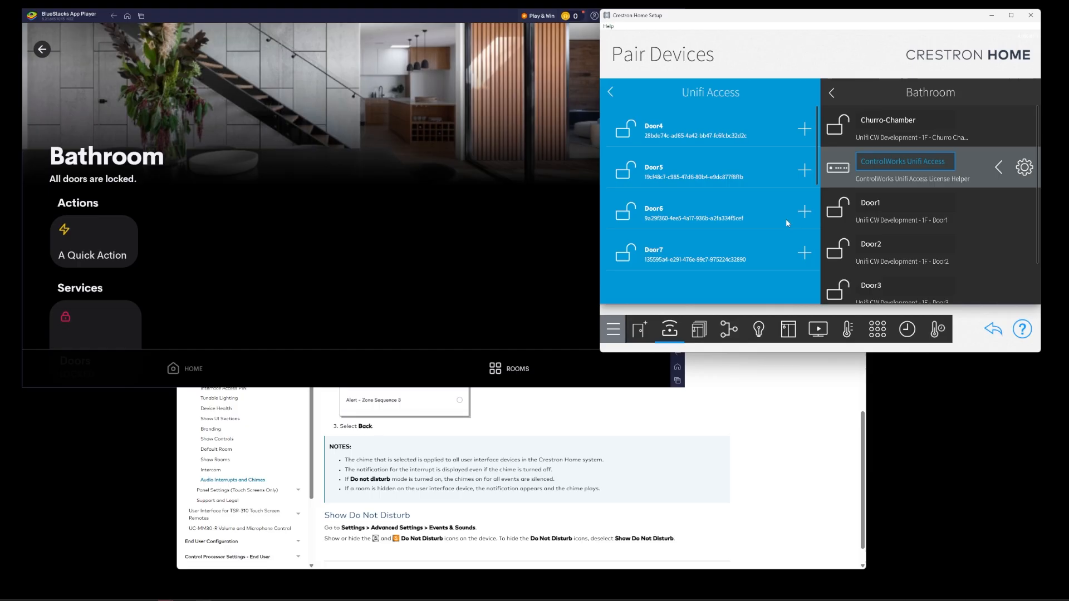
- Examine the Unifi Access platform's Installer Settings and the ControlWorks license tile on the app's home page
scroll(951, 275, down, 2)
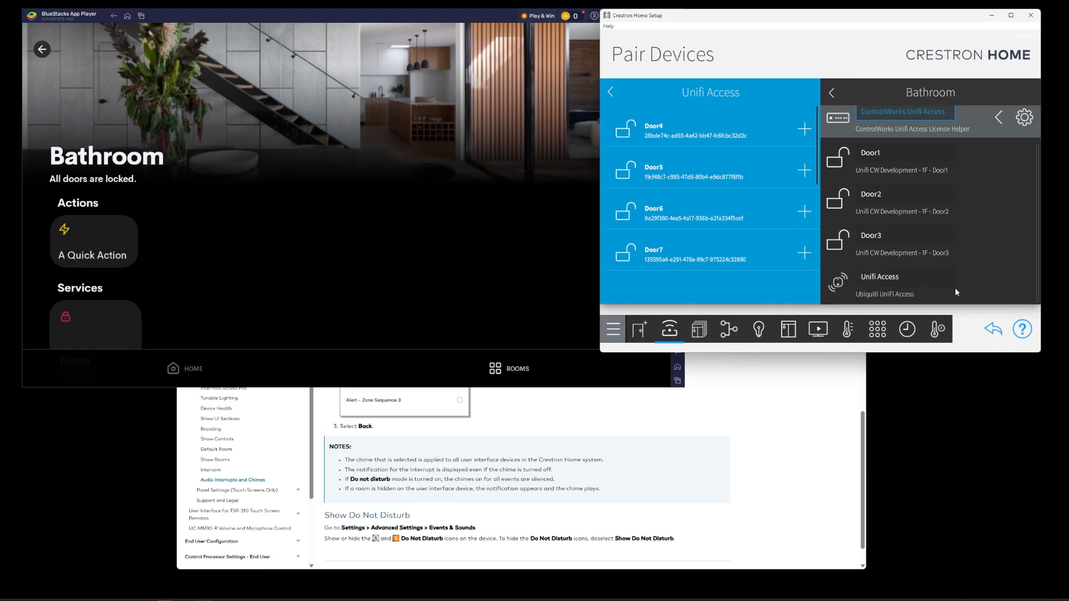
click(957, 286)
click(1022, 282)
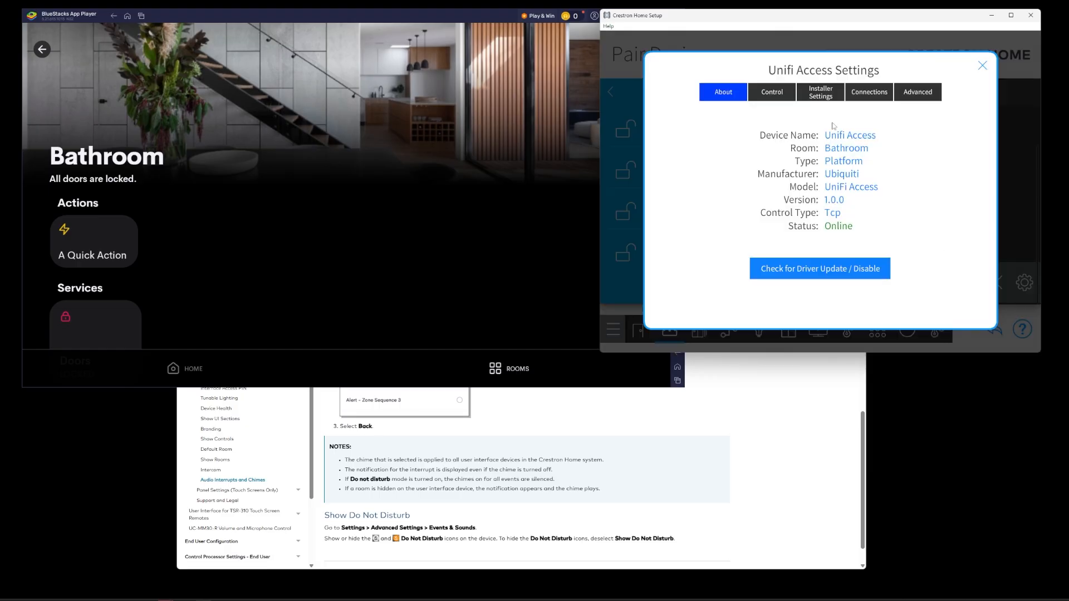
click(820, 99)
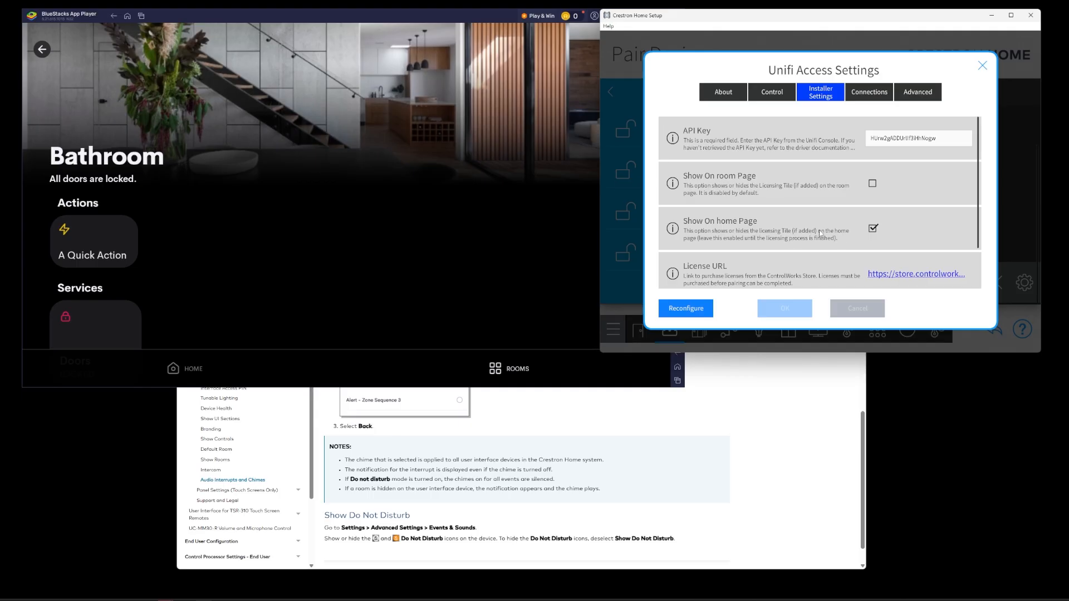
click(179, 370)
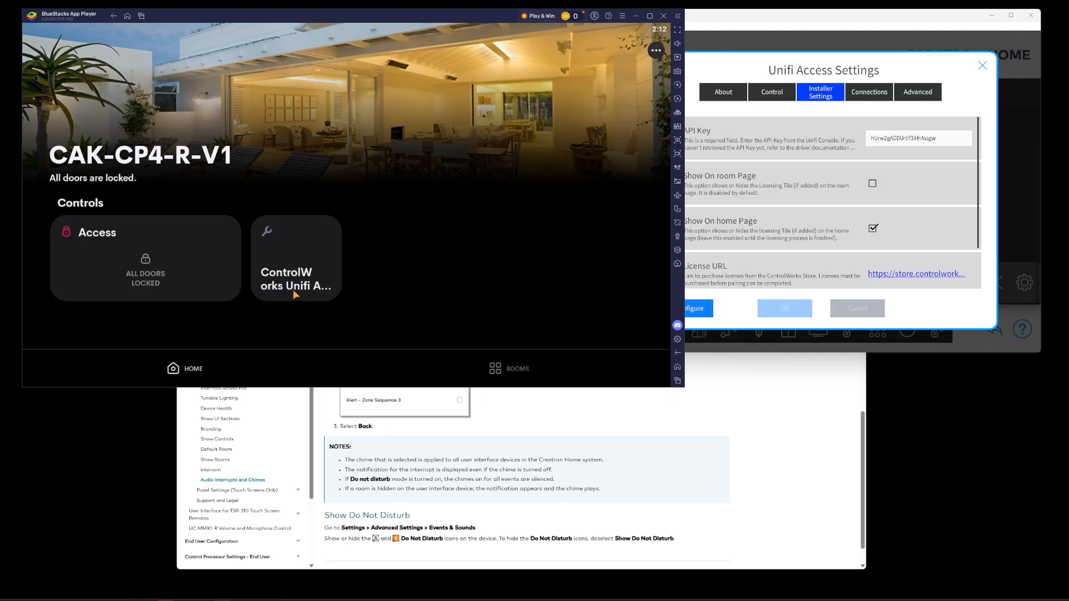
click(293, 232)
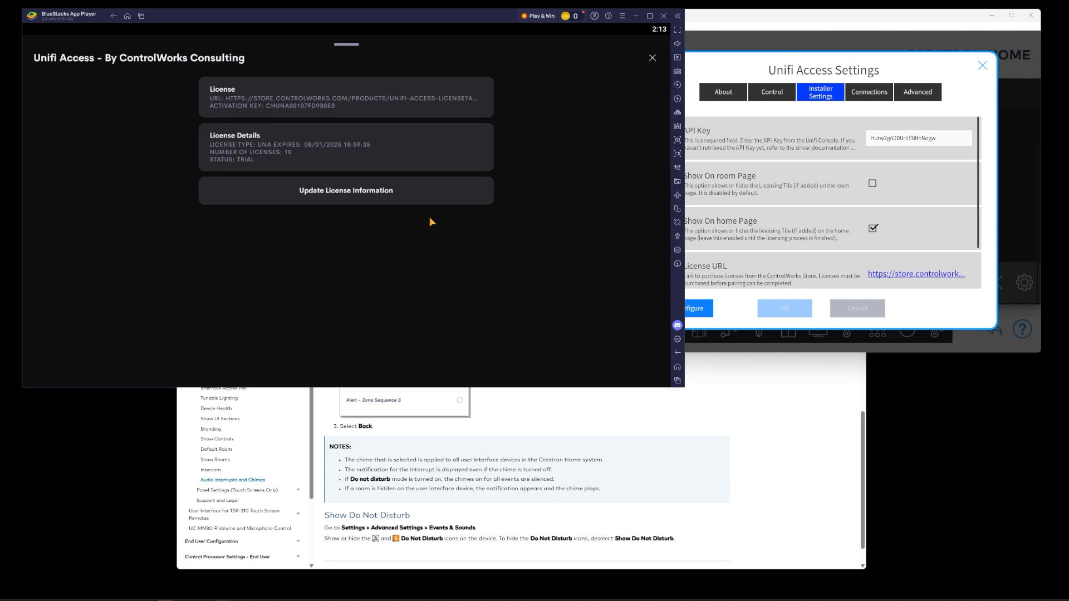
- Open the License URL store page and enter a site/reference name for the Unifi Access license
click(769, 201)
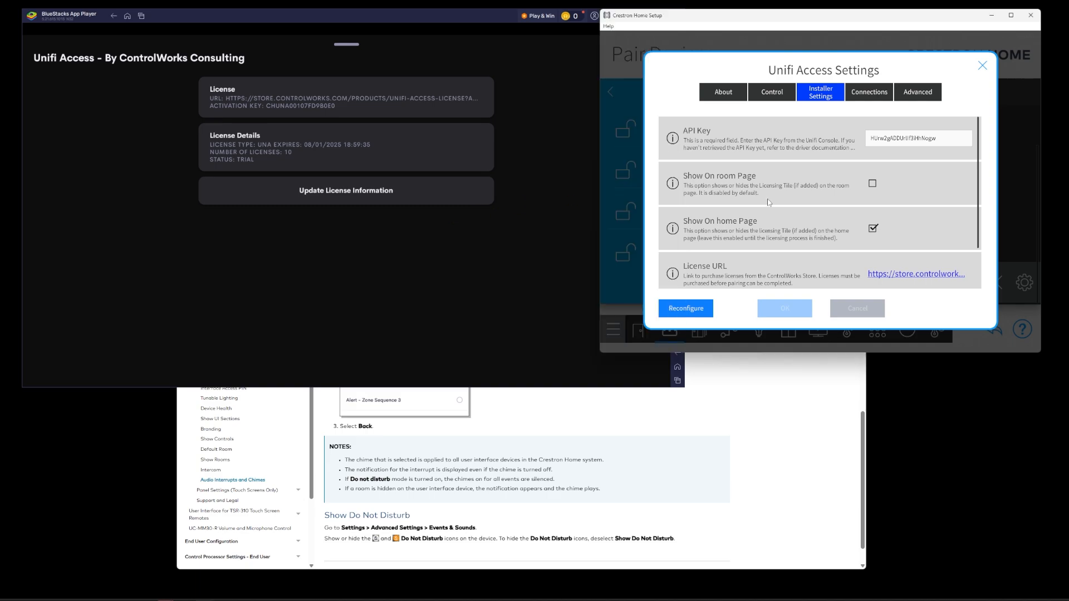
scroll(775, 230, down, 1)
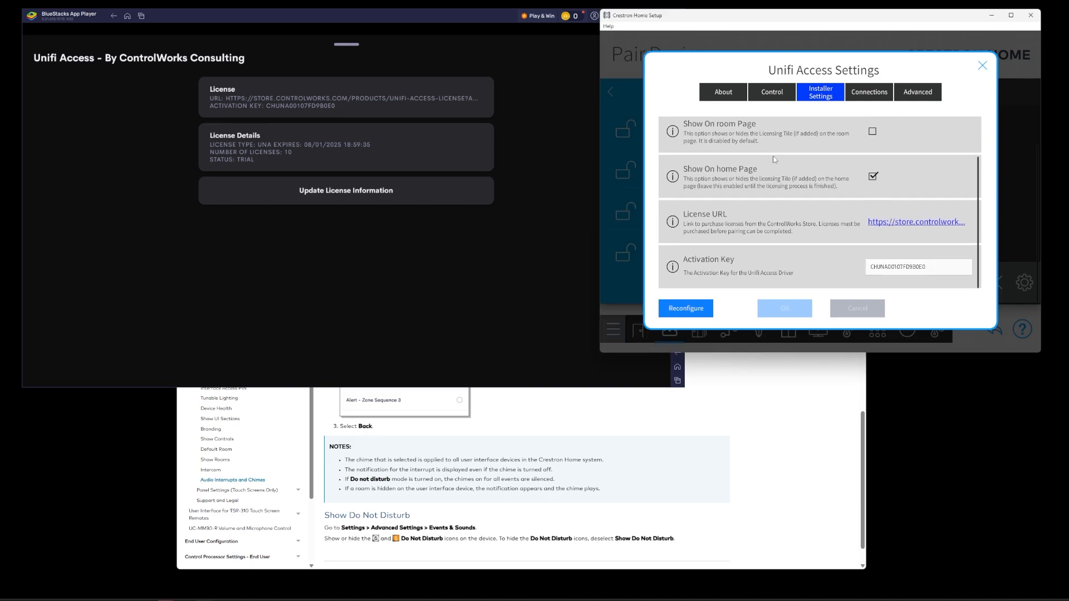
click(905, 225)
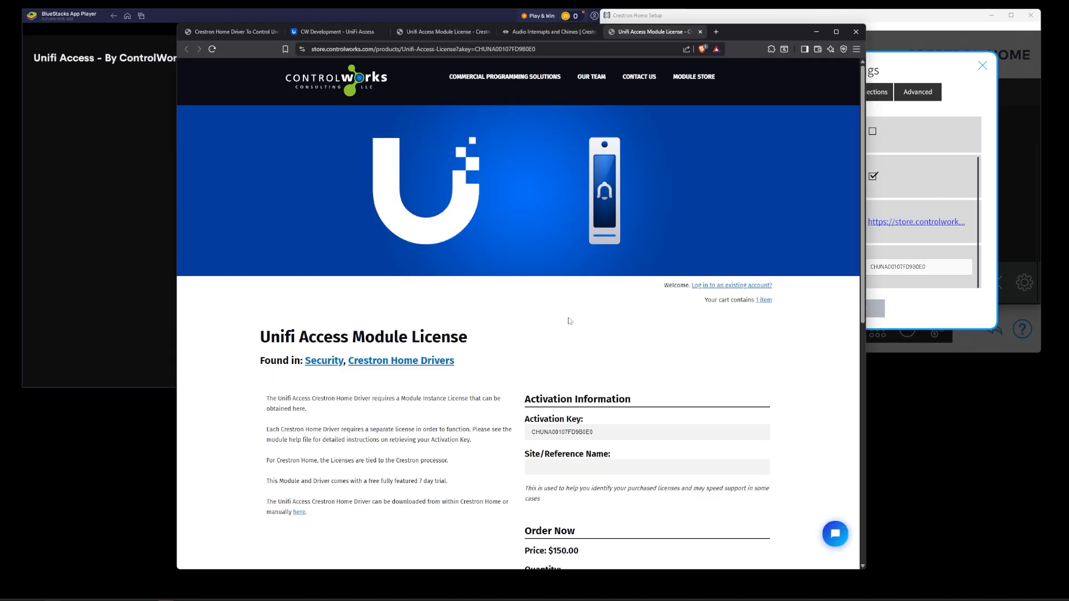
scroll(569, 321, down, 2)
click(540, 385)
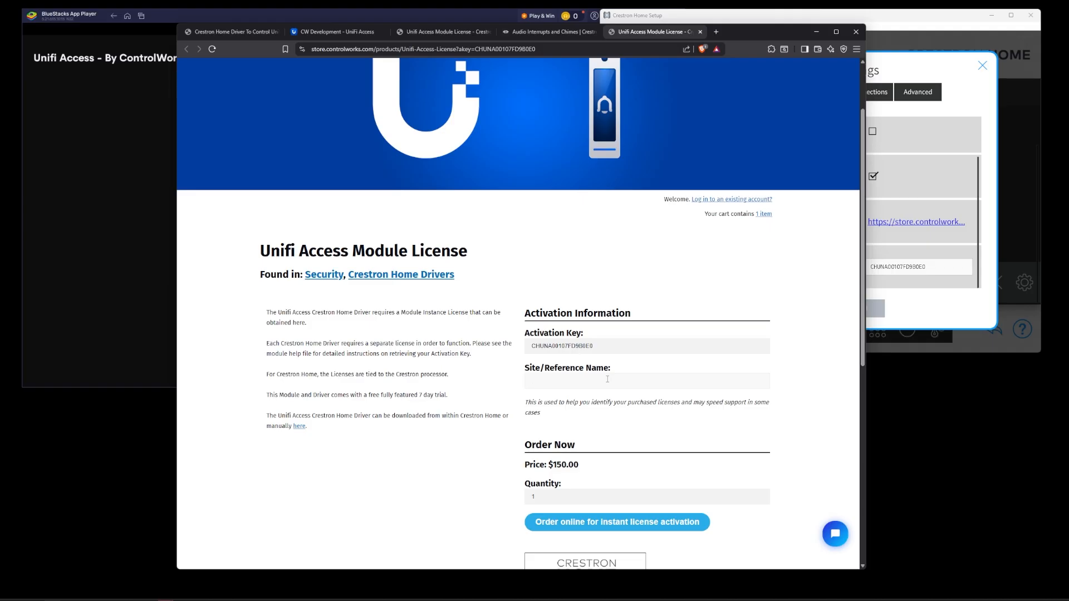
text(Jones)
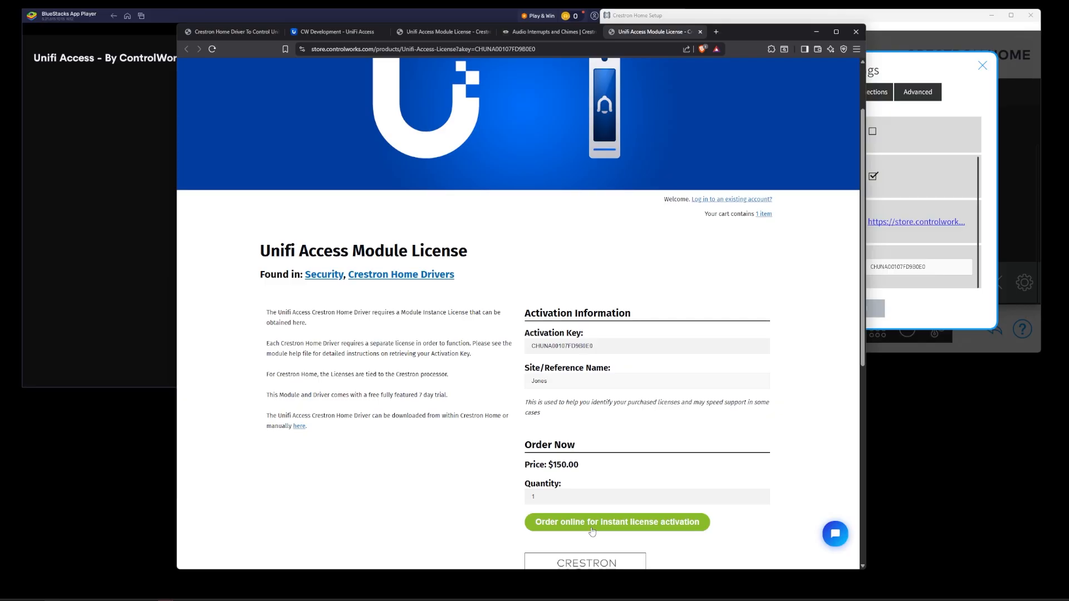
- Update the license information on the app's ControlWorks Unifi Access license screen
click(58, 292)
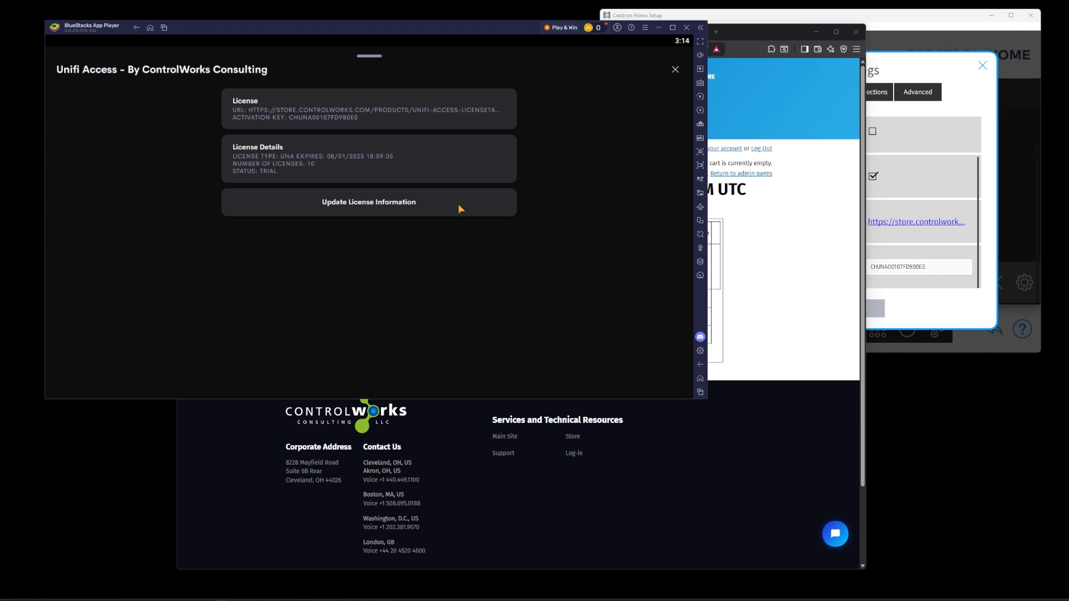
click(461, 209)
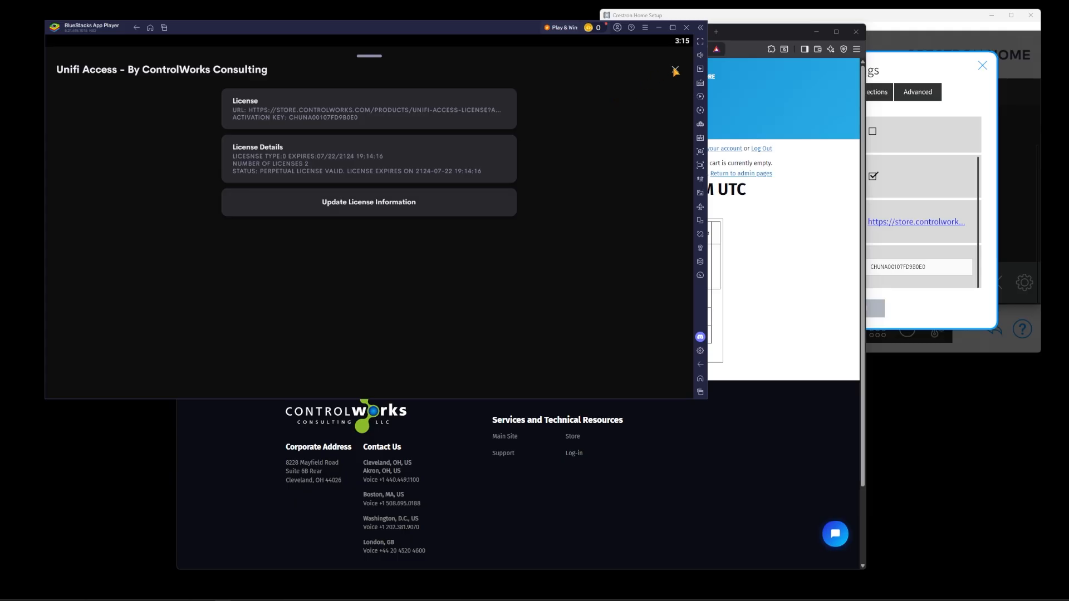
- Close the app's license screen and hide the licensing tile from the home page in Installer Settings, saving the change
click(676, 71)
click(948, 24)
click(872, 176)
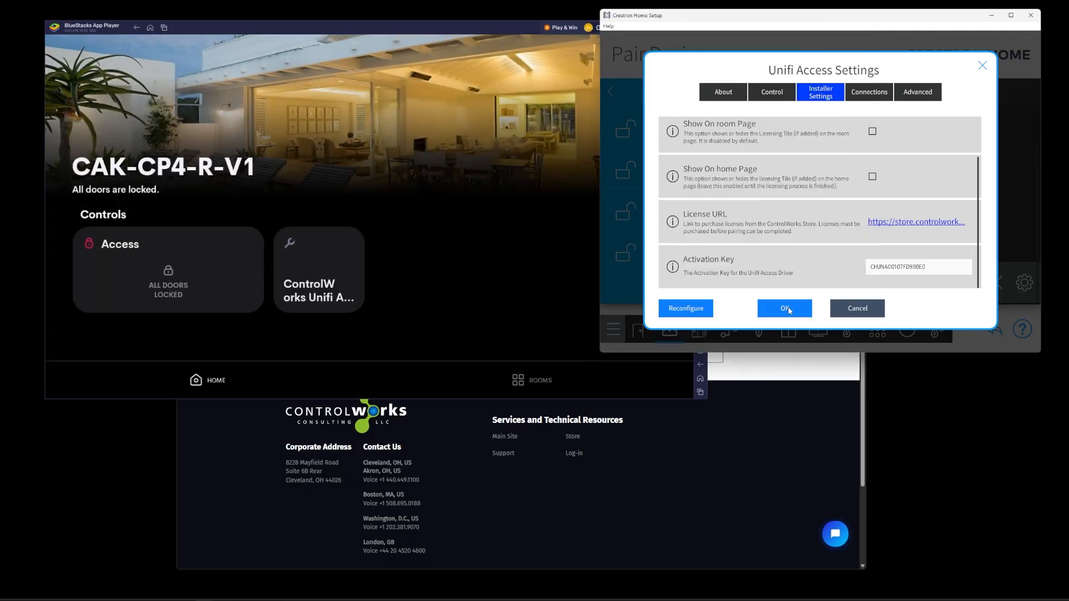
click(788, 310)
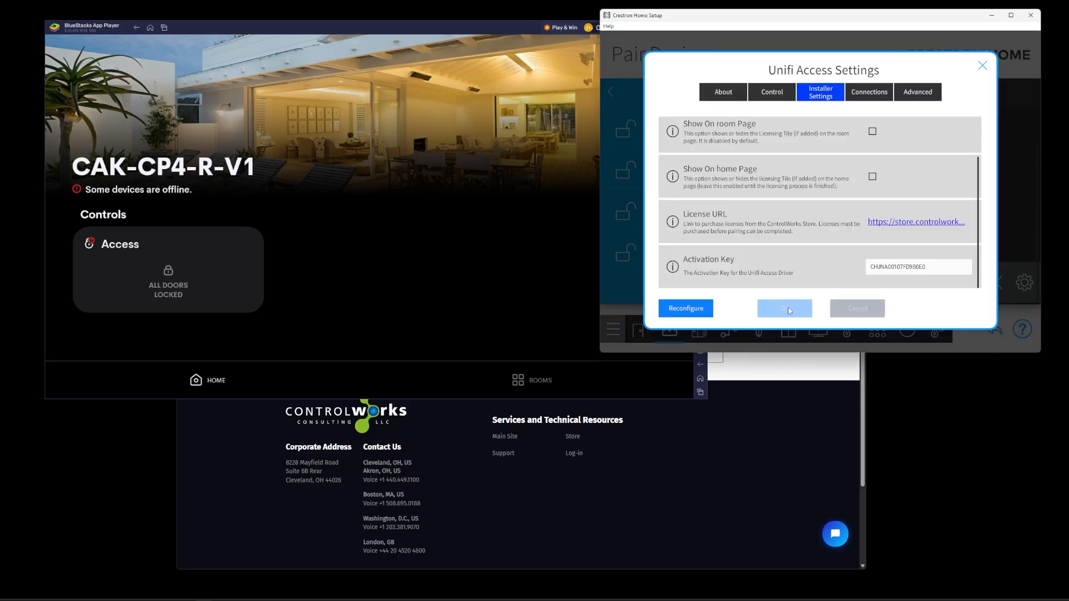
- Open the Access controls in the app to view the door locks and lock scenes
click(228, 310)
click(219, 255)
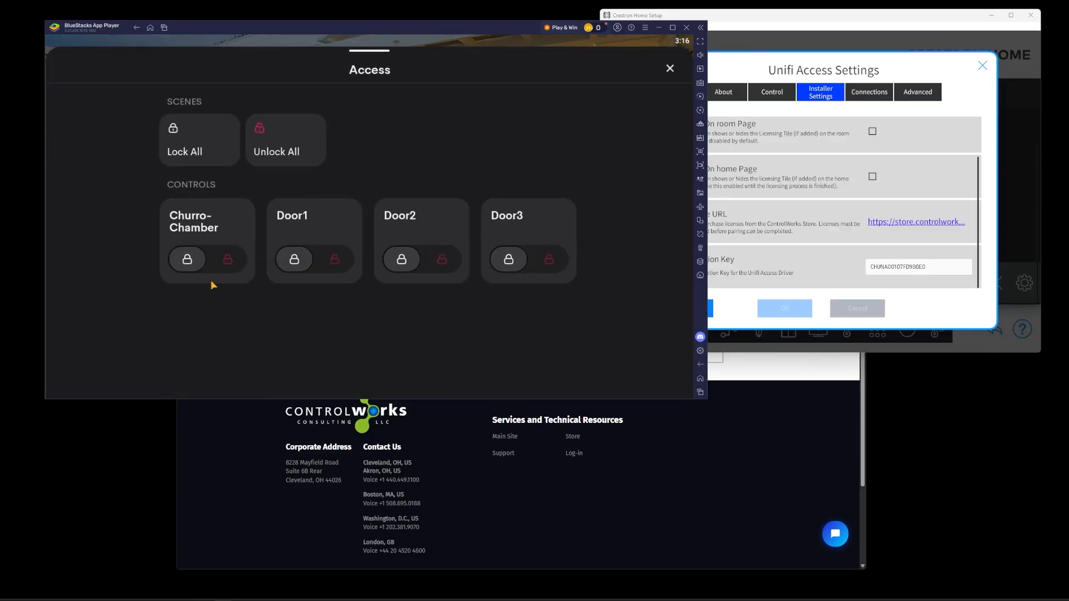
- Open the ControlWorks Contact Us page, review its contact details, and open the website's support chat
click(394, 445)
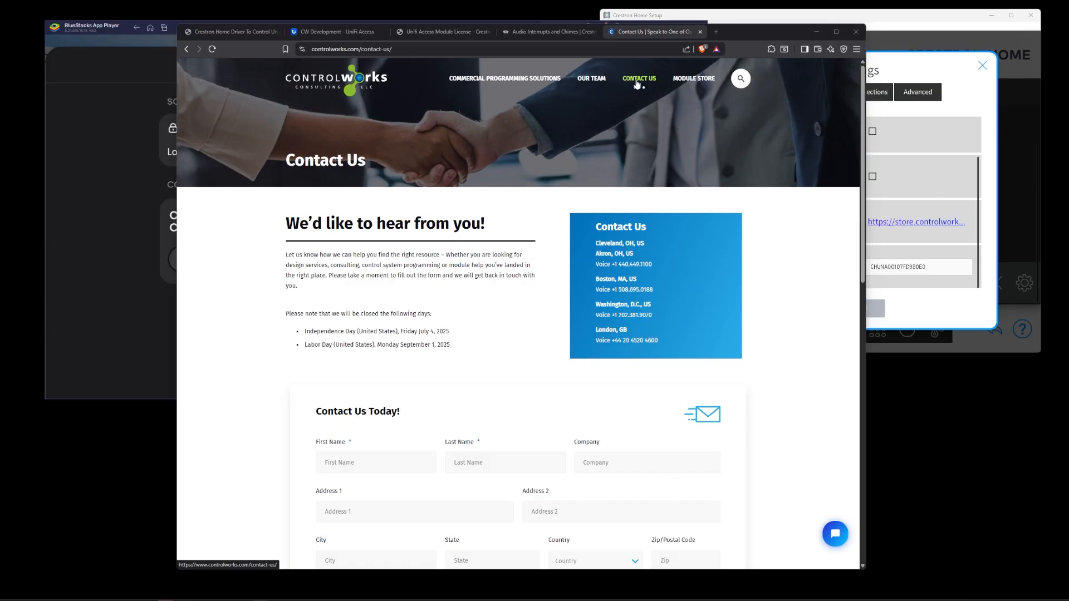
scroll(470, 414, down, 6)
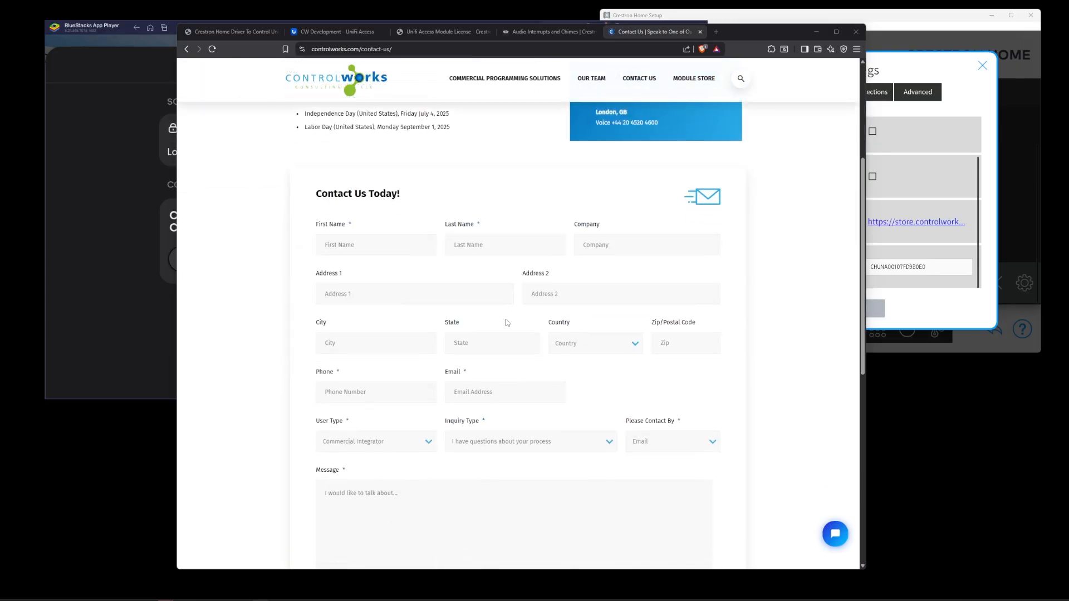
scroll(470, 414, up, 6)
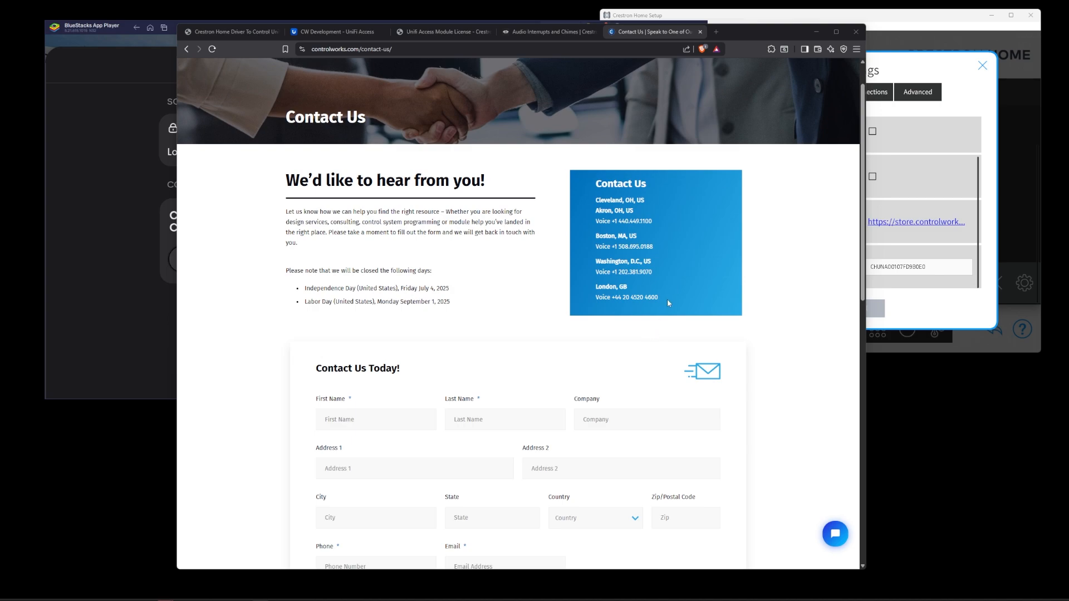
click(833, 540)
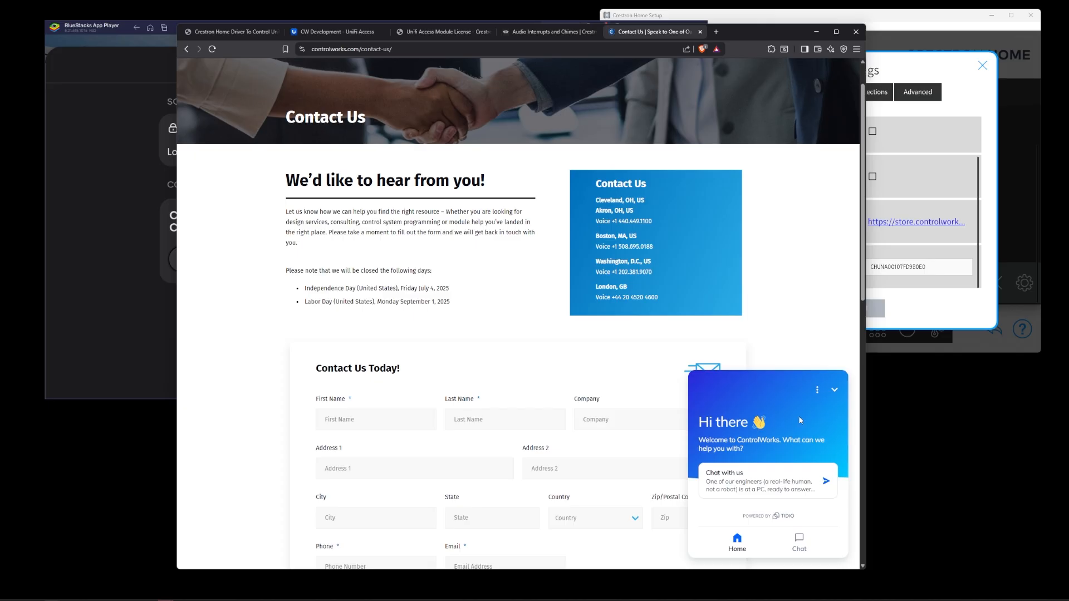